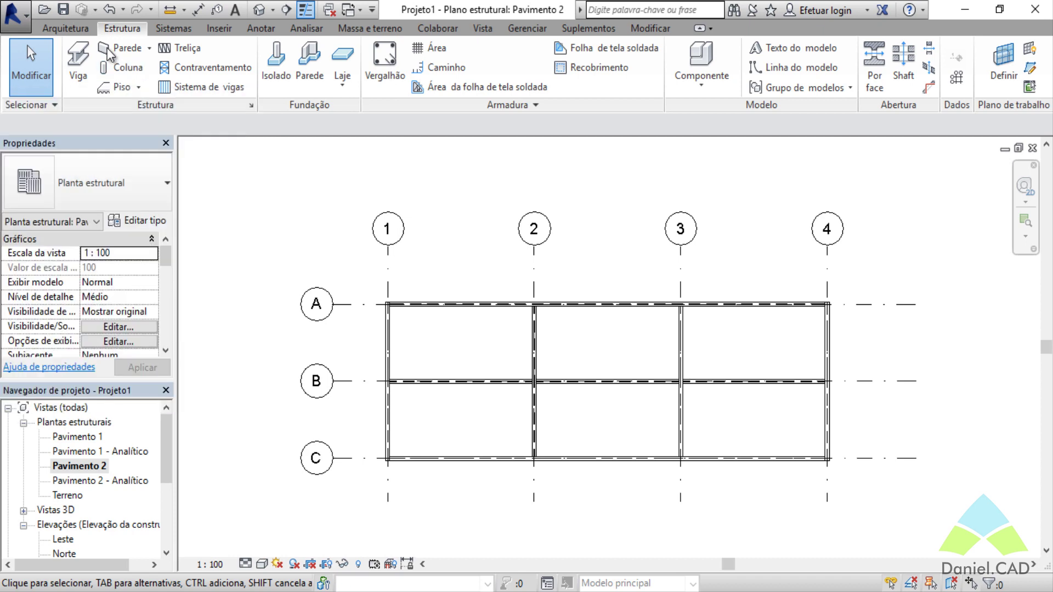
- Show the Arquitetura Coluna dropdown with its Pilar estrutural and Coluna: arquitetura options
click(88, 31)
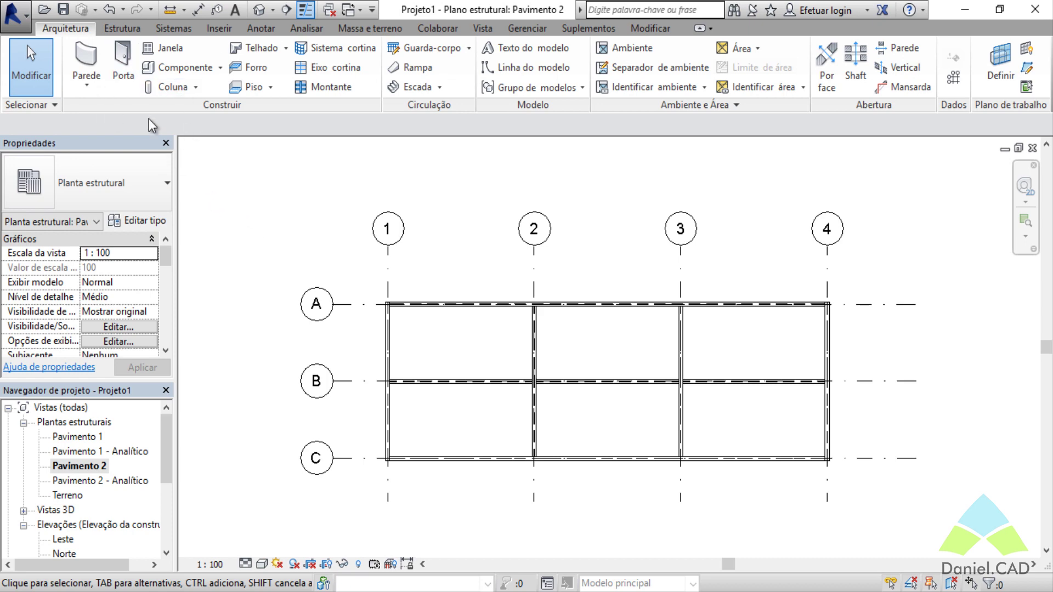
click(196, 89)
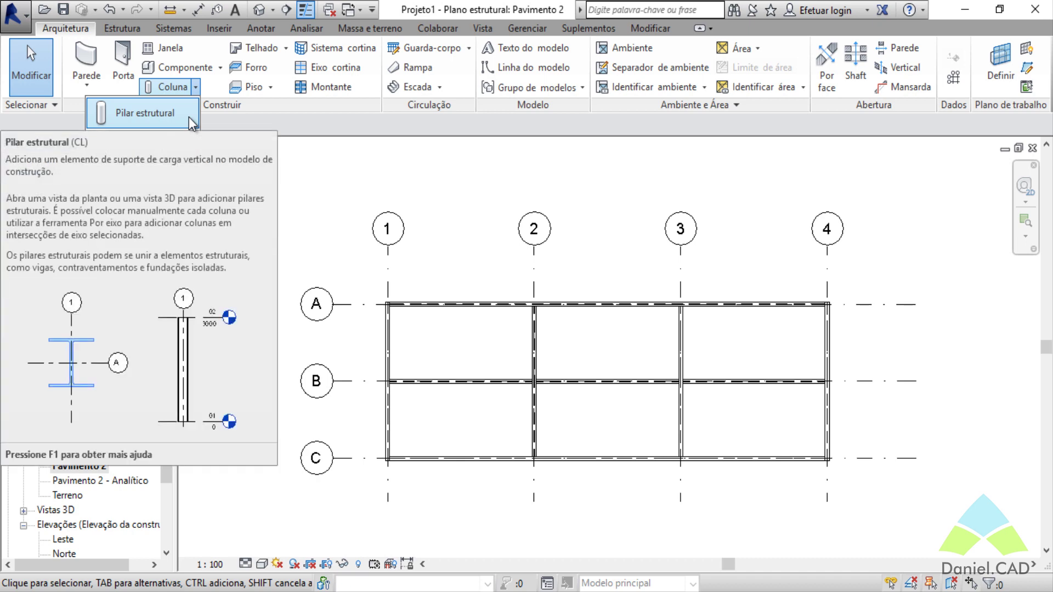
- Start a structural column, keeping the 305x305x97UC type
click(129, 31)
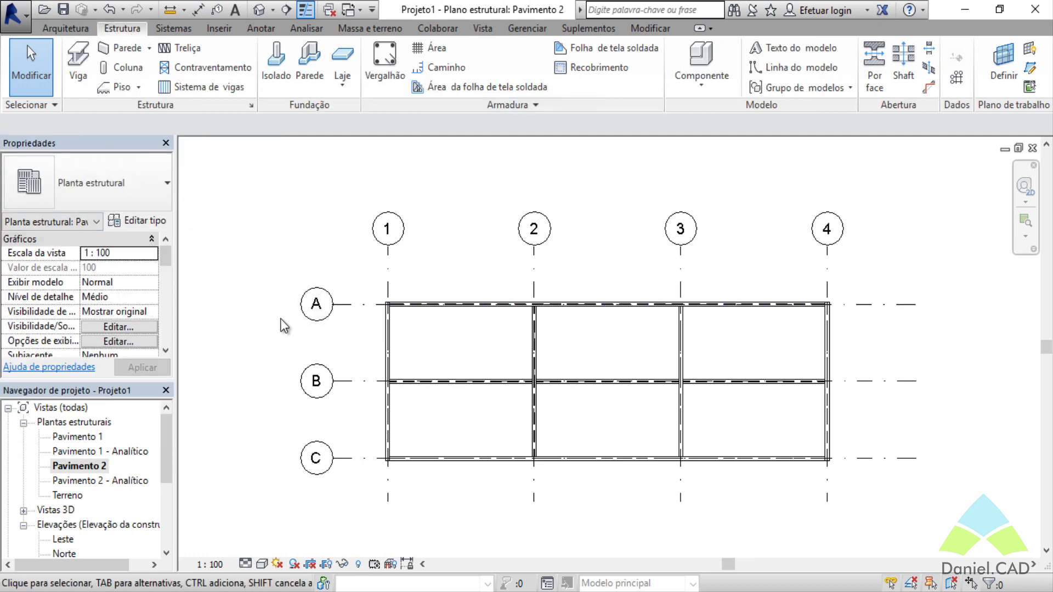
click(137, 70)
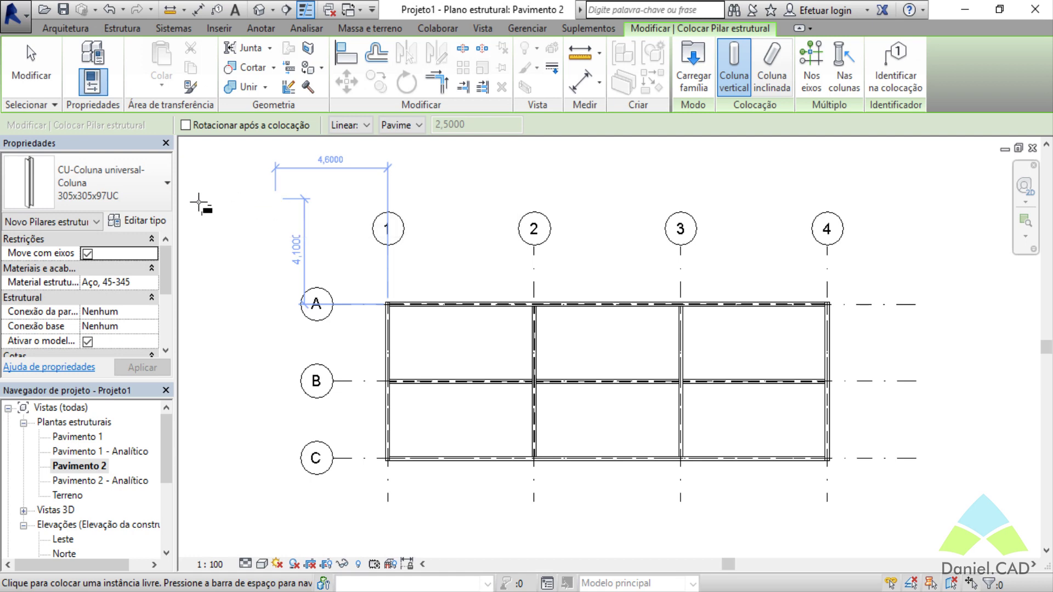
click(139, 193)
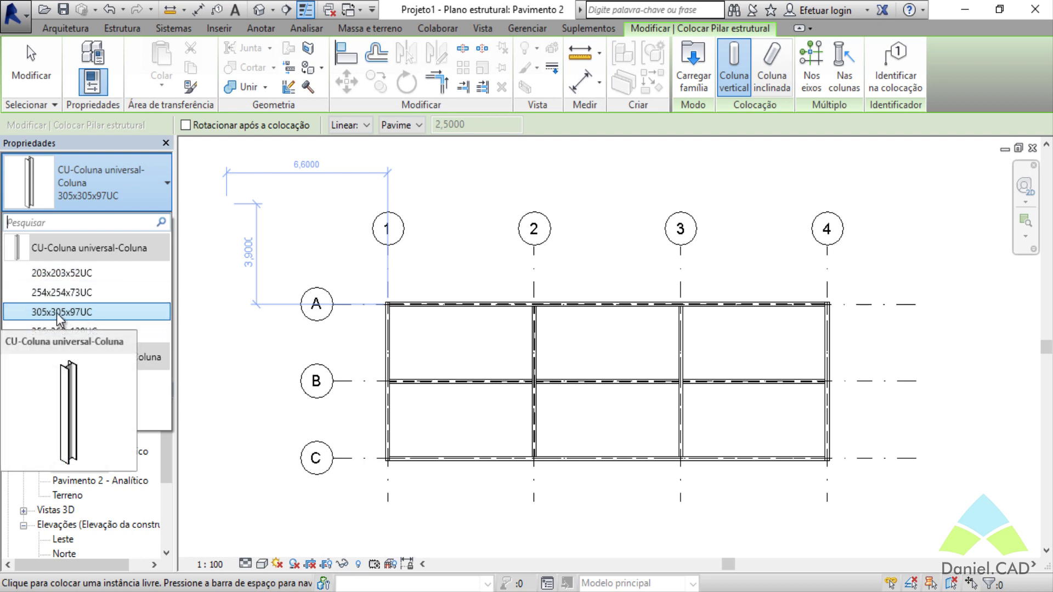
click(138, 310)
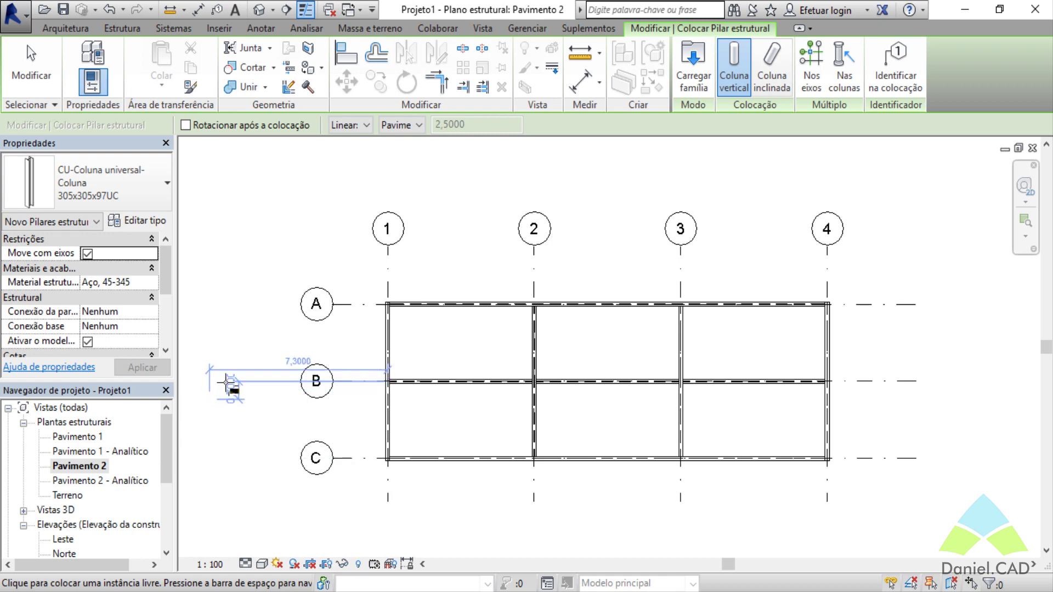
- Place the 305x305x97UC column on grid line 1 and select it
scroll(409, 372, up, 4)
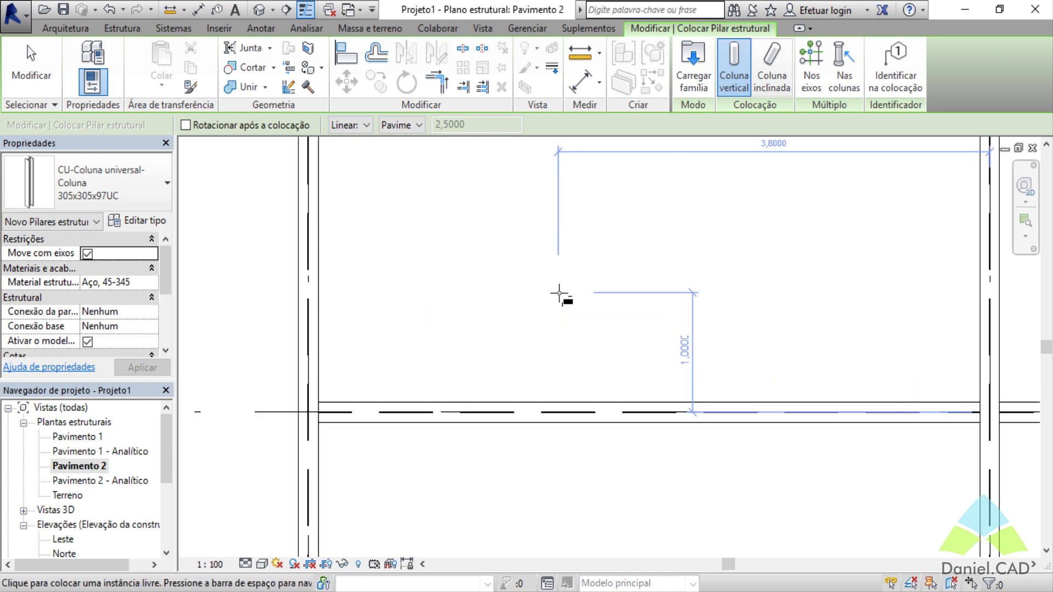
scroll(560, 295, down, 3)
middle_drag(564, 266, 534, 359)
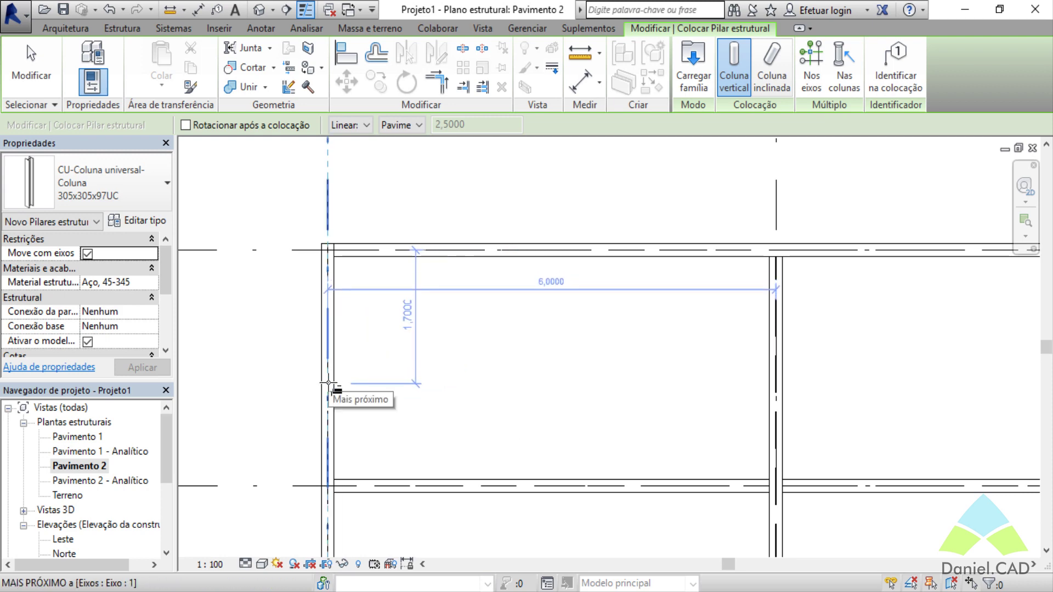
click(329, 383)
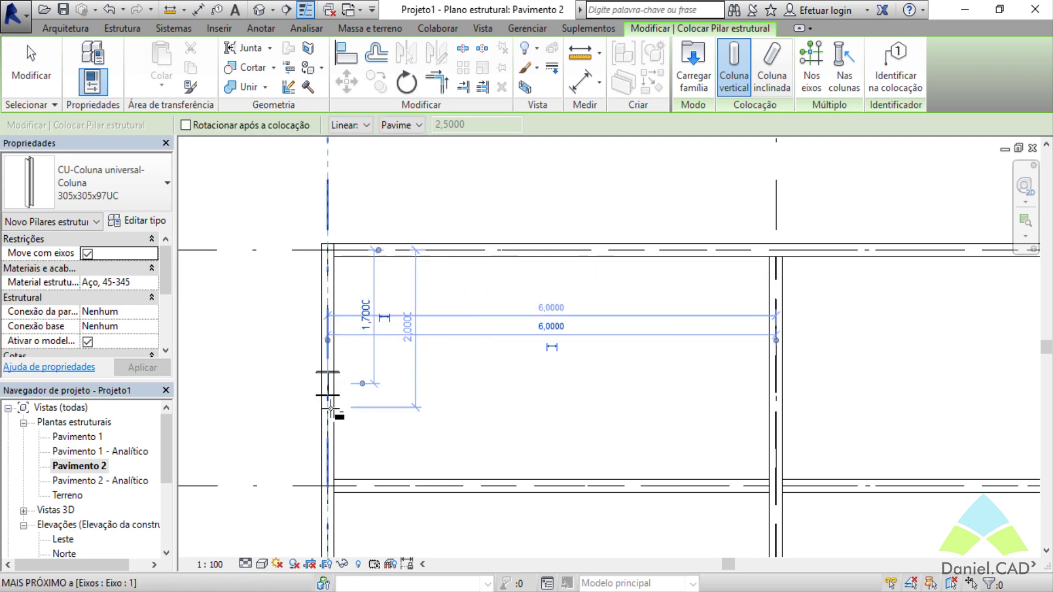
scroll(329, 384, up, 3)
scroll(318, 340, up, 2)
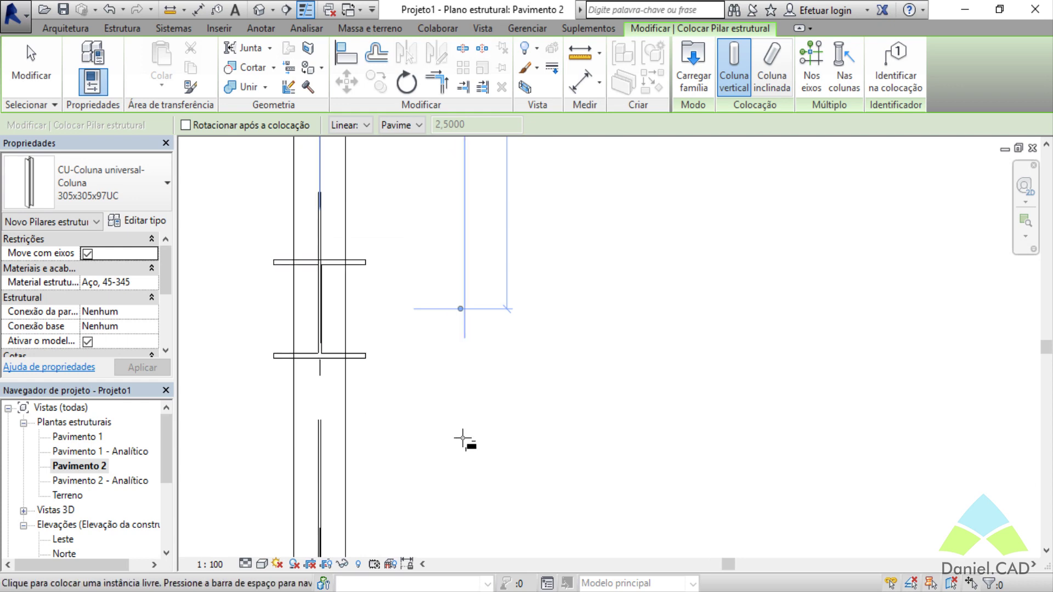
key(Escape)
key(Escape)
click(364, 354)
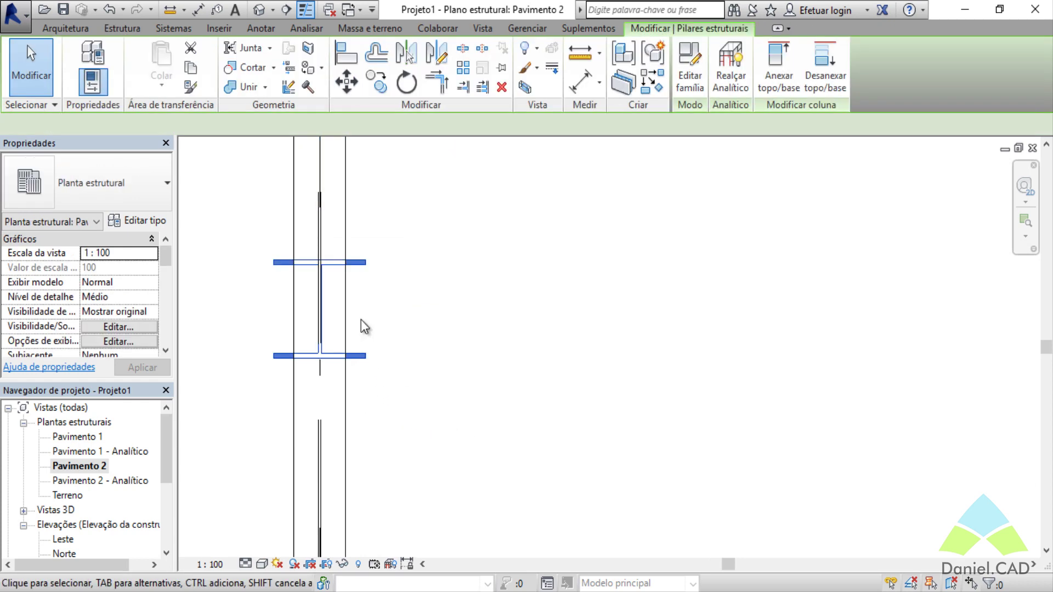
- Inspect the placed column under the beam frame in the 3D view
click(489, 338)
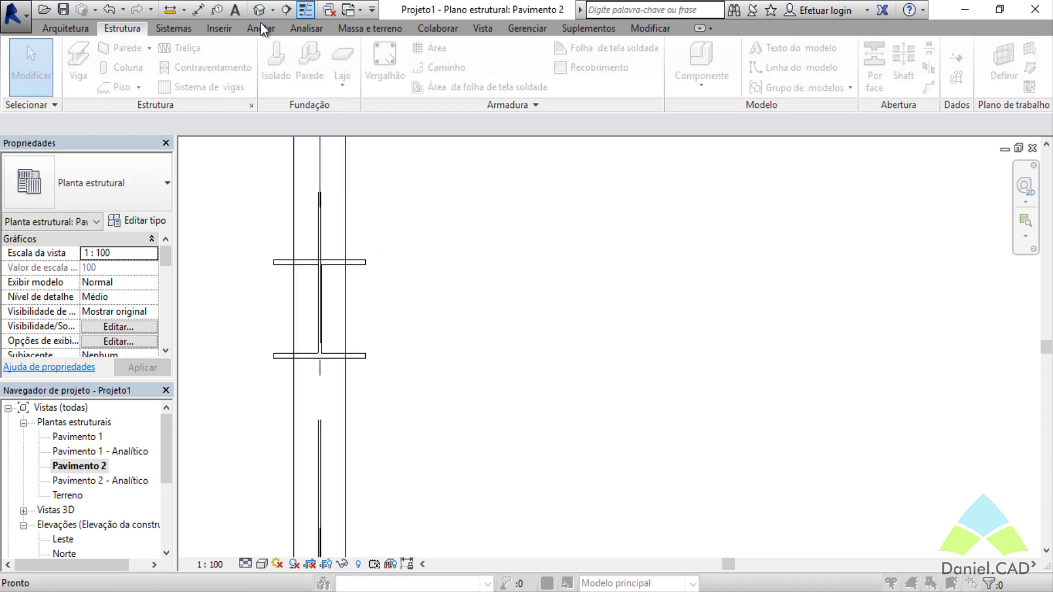
click(656, 155)
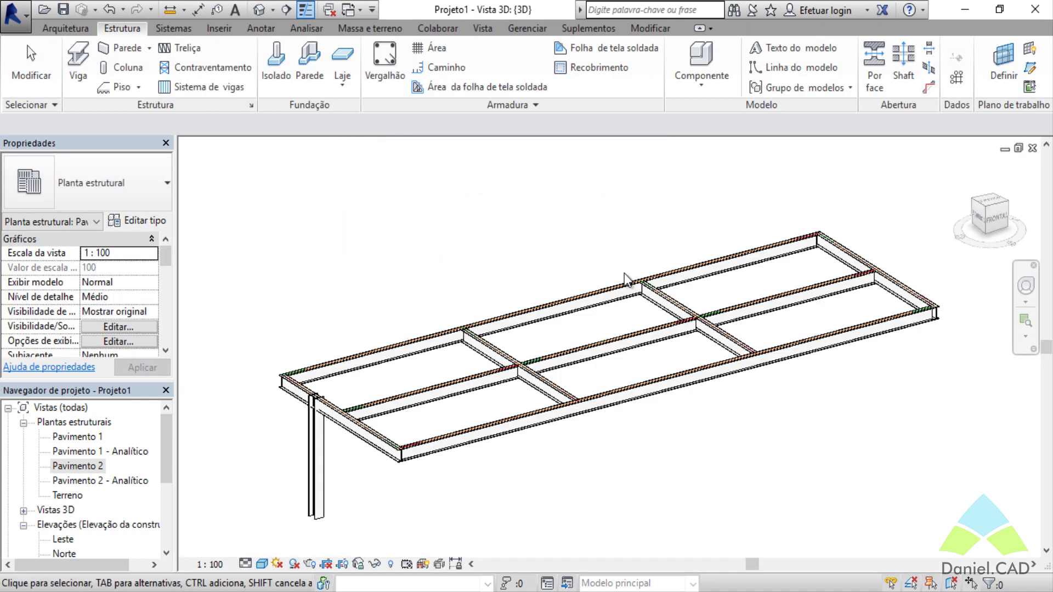
mouse_move(550, 457)
shift+middle_down()
mouse_move(577, 456)
mouse_move(652, 310)
shift+middle_up()
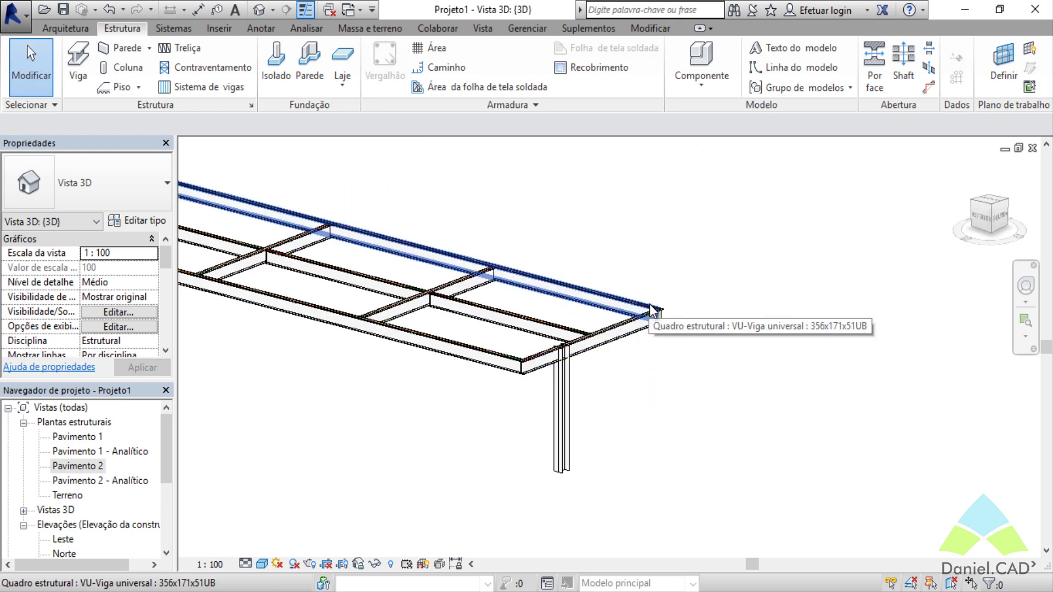
click(574, 458)
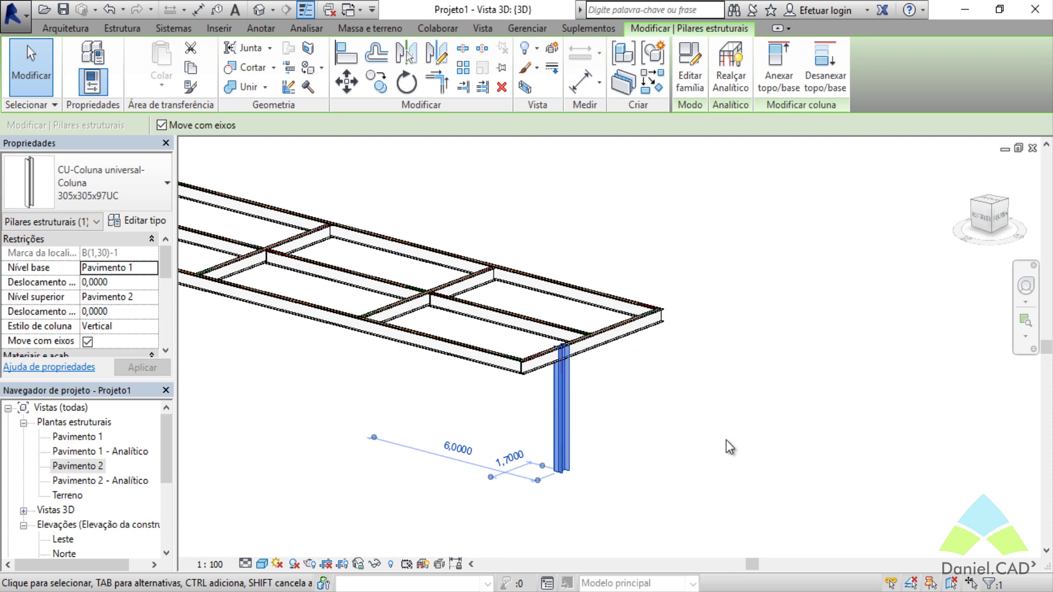
key(Escape)
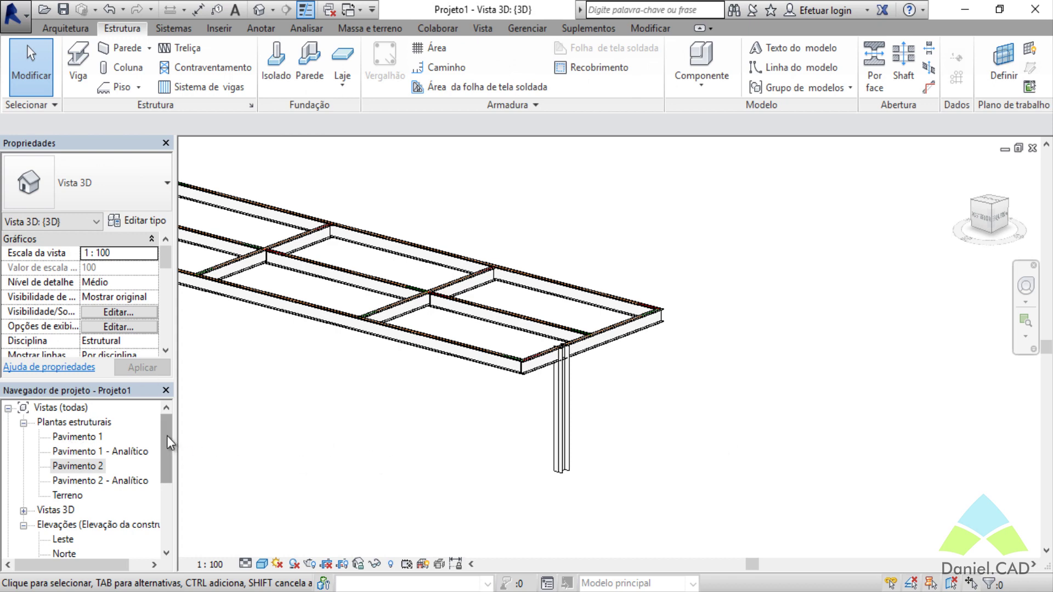
- Check the column's offset from grid A in the Leste elevation
drag(167, 436, 166, 459)
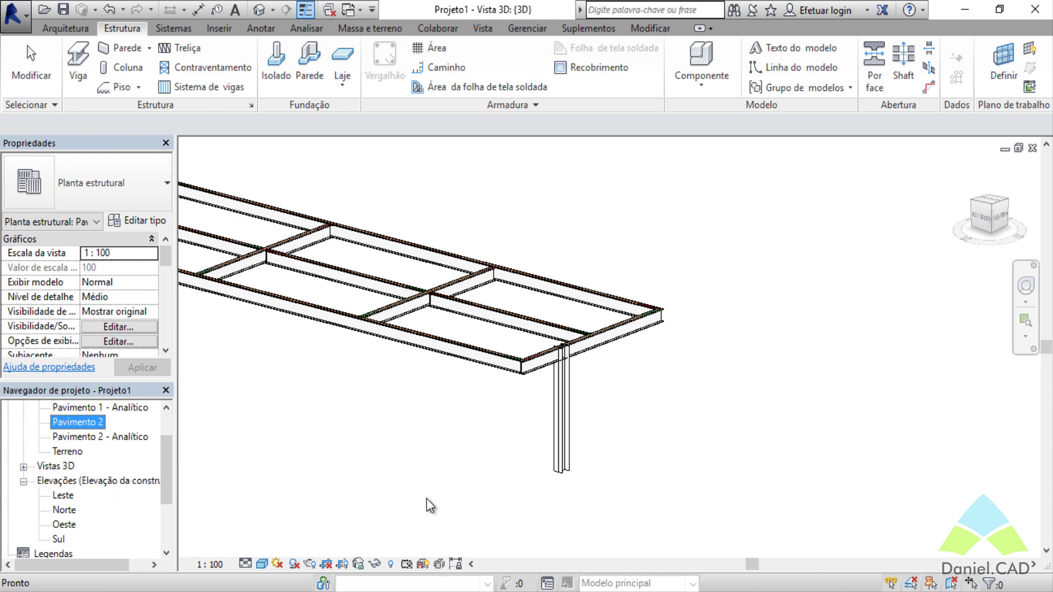
click(63, 495)
double_click(62, 497)
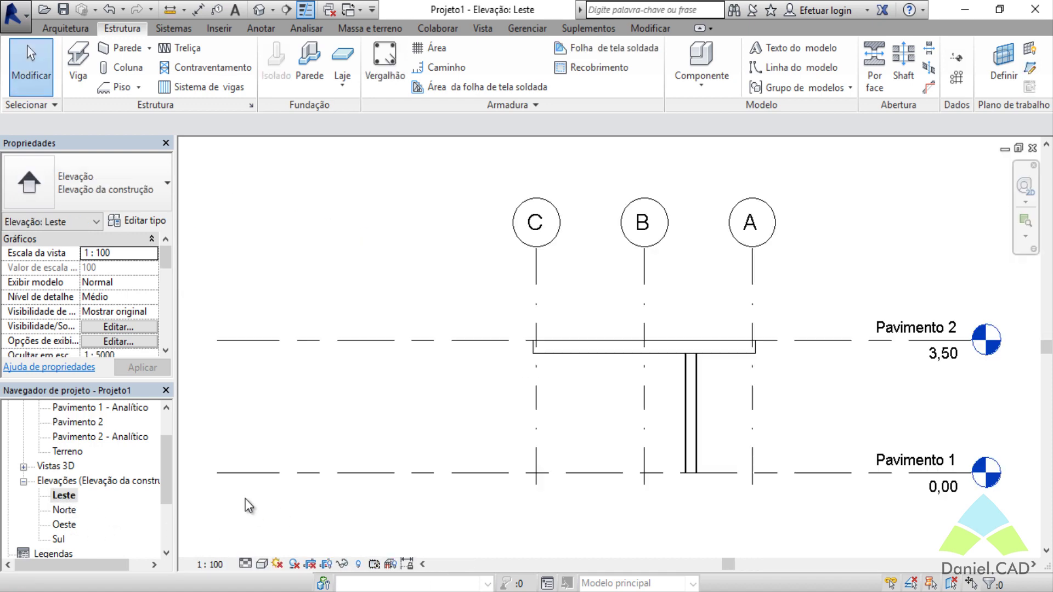
click(699, 430)
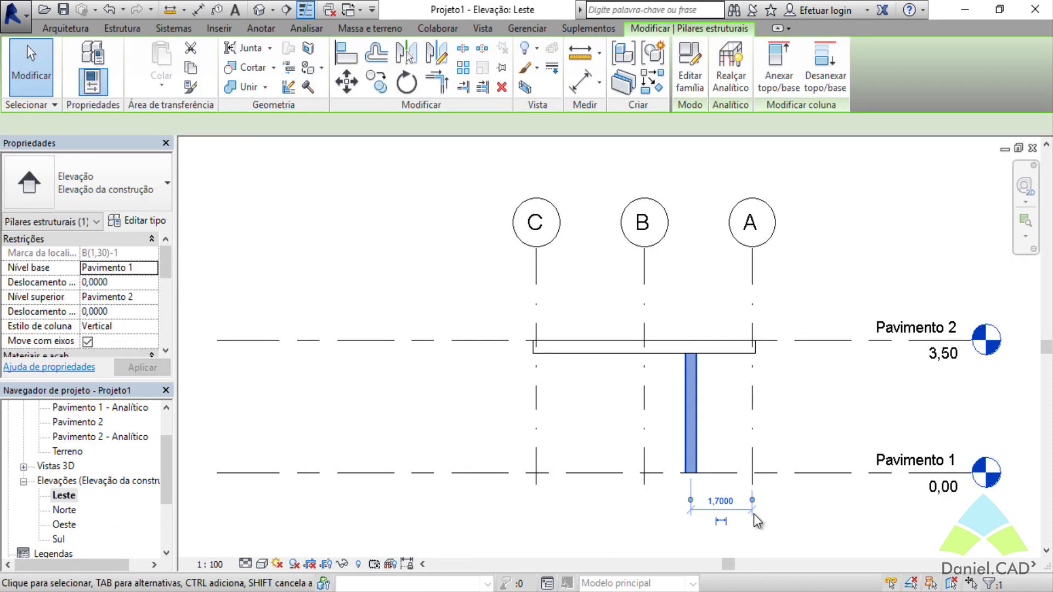
click(821, 521)
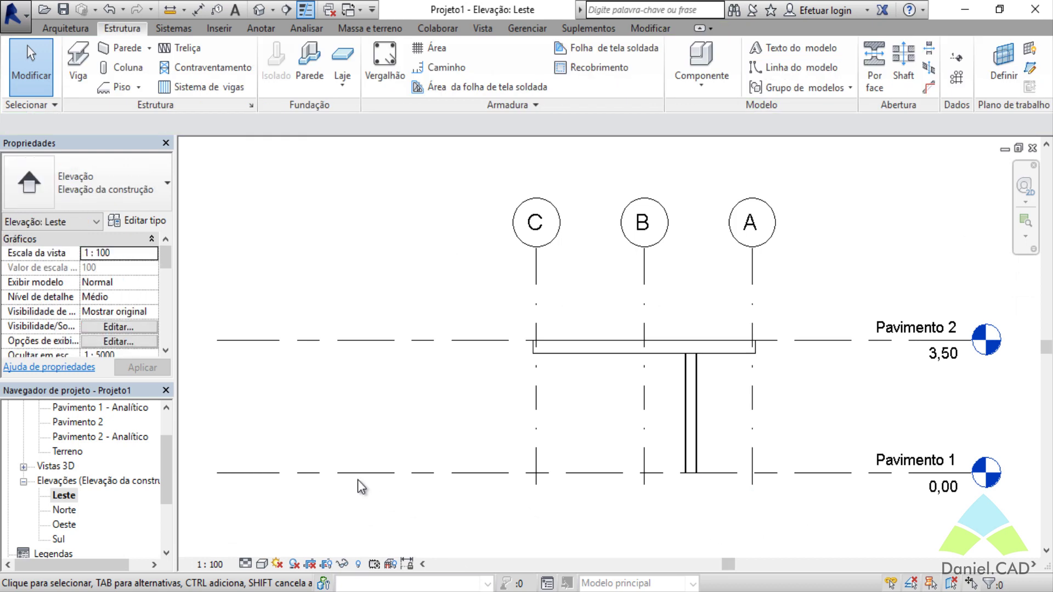
- Delete the misplaced column and return to the Pavimento 2 plan
click(689, 405)
key(Delete)
scroll(168, 430, up, 2)
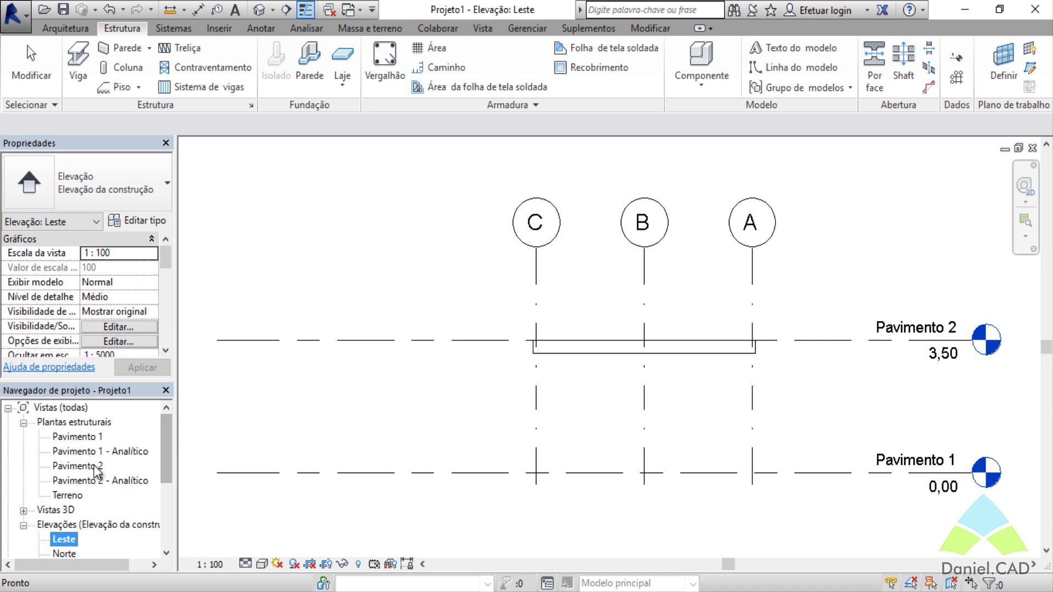
double_click(77, 465)
- Place a 305x305x97UC column snapped to the grid 1/A intersection
scroll(520, 463, down, 3)
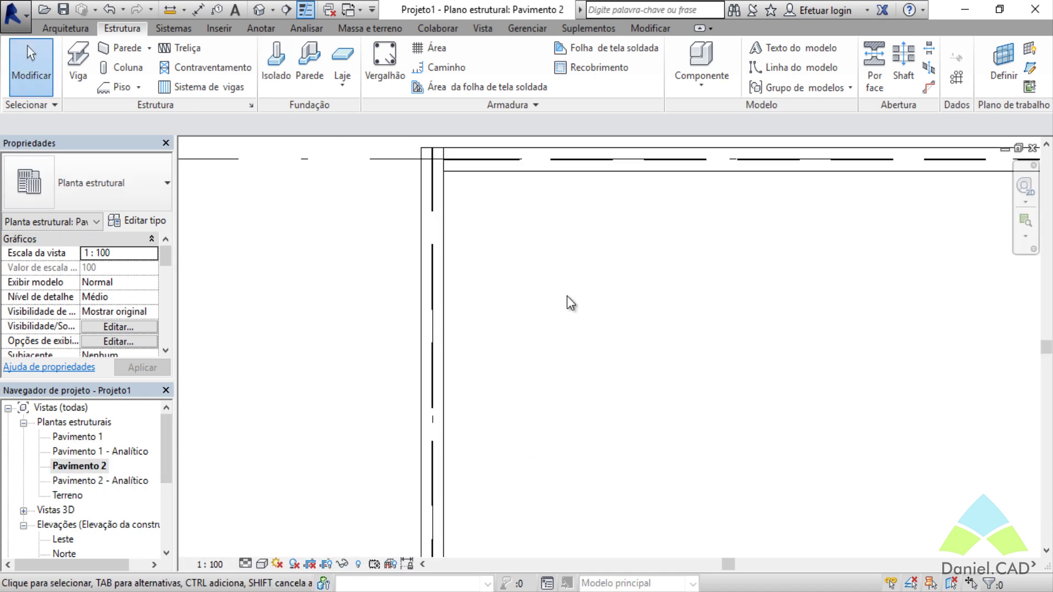
middle_drag(566, 301, 512, 479)
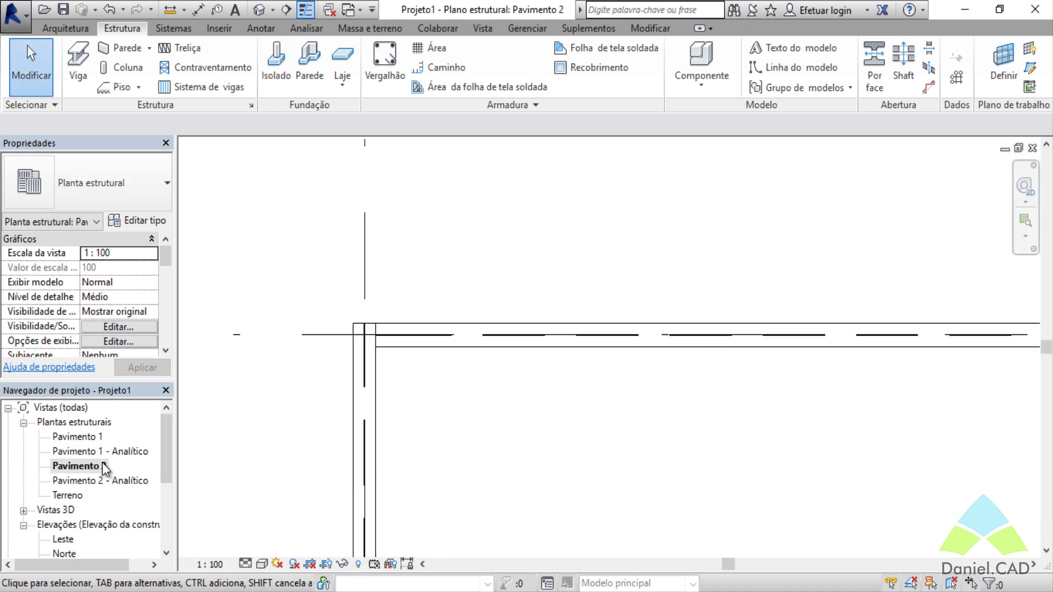
click(132, 67)
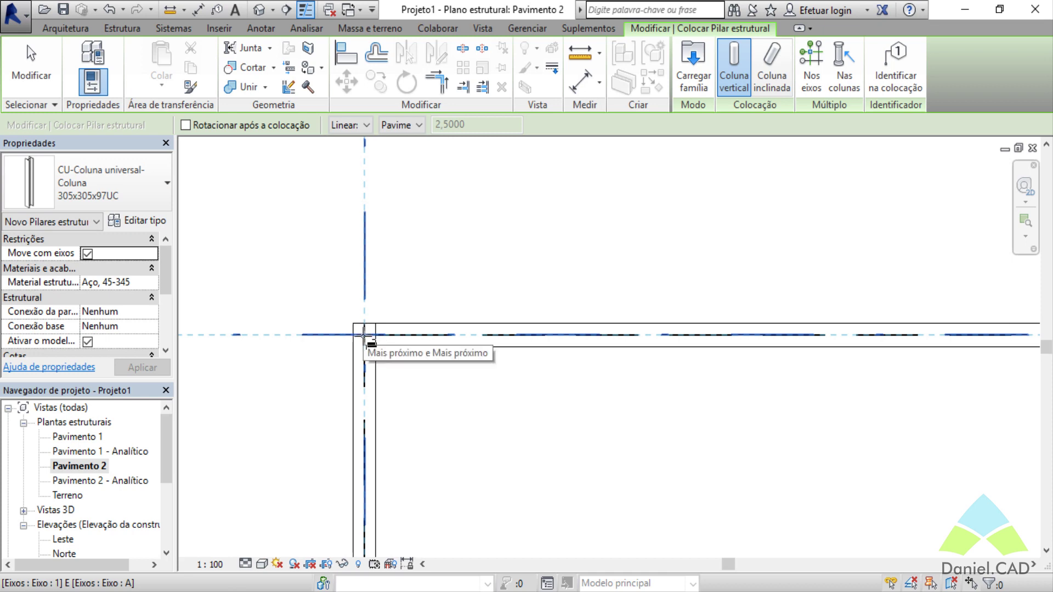
click(364, 335)
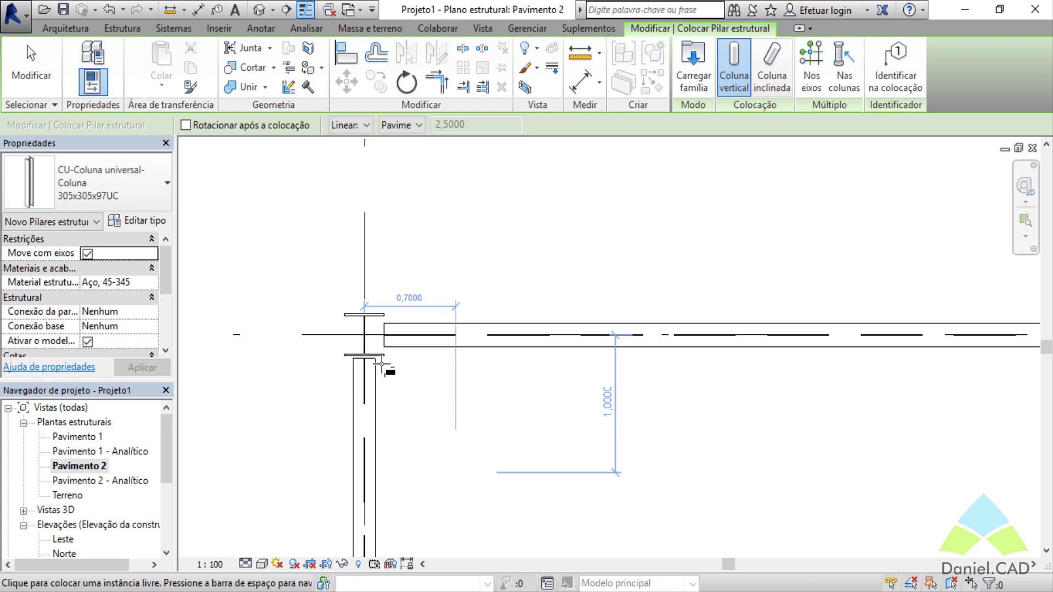
scroll(371, 329, up, 2)
scroll(359, 305, up, 3)
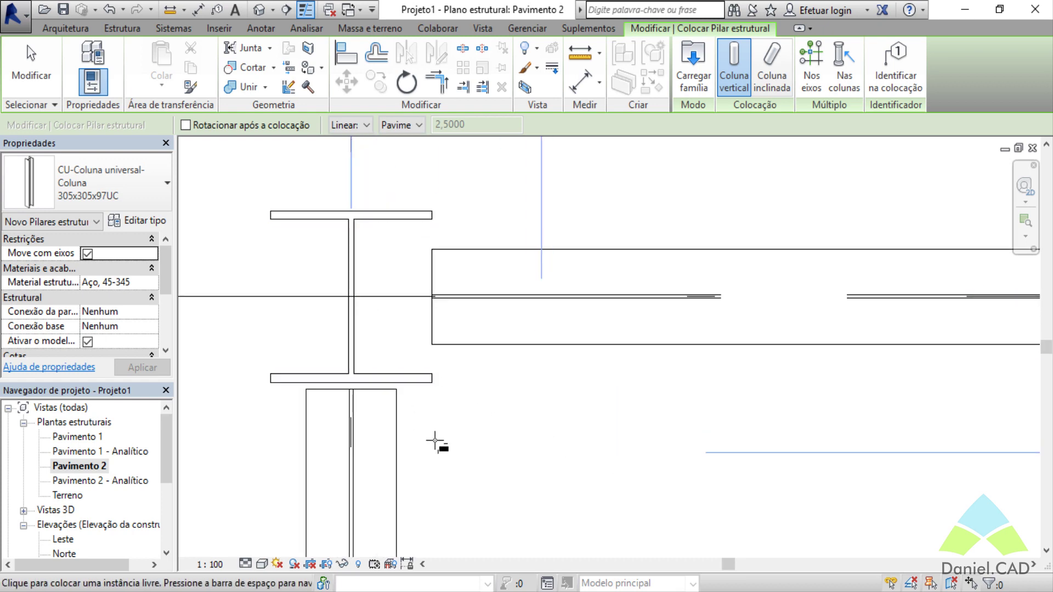
key(Escape)
key(Escape)
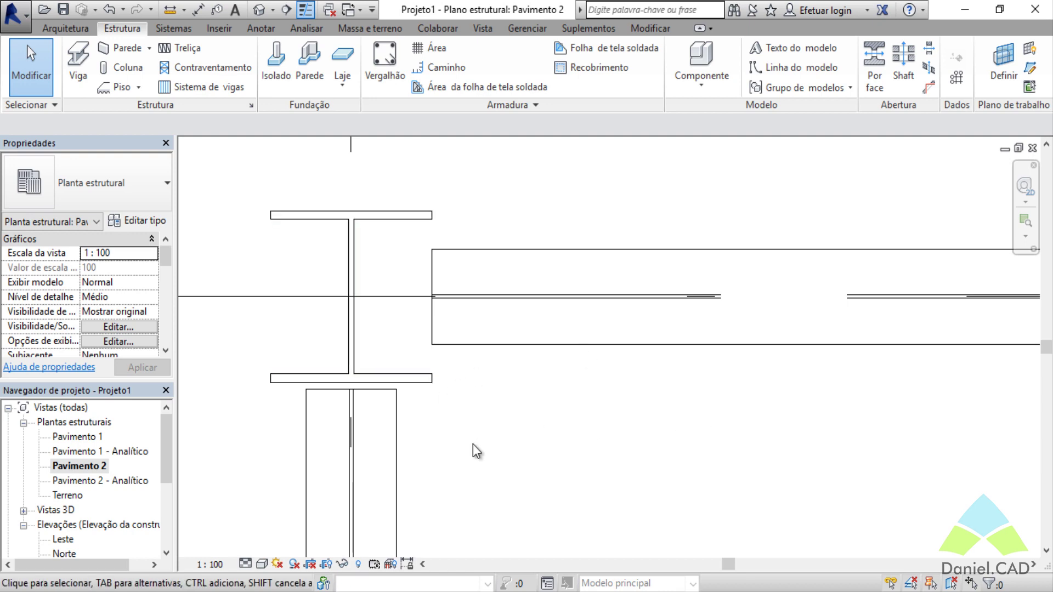
- Stretch the lower beam's end up to the column flange
click(393, 440)
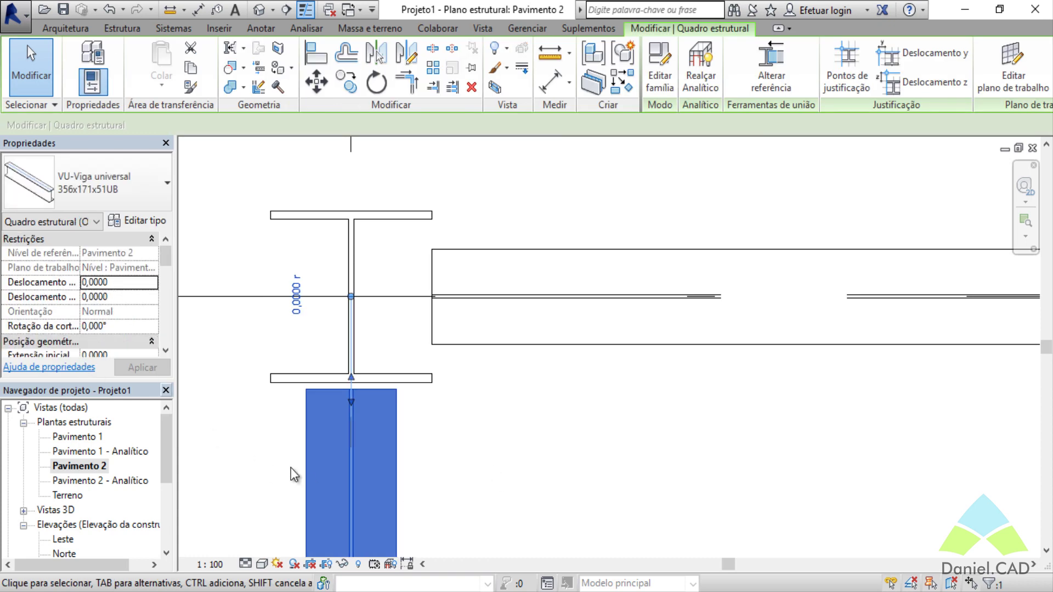
click(530, 470)
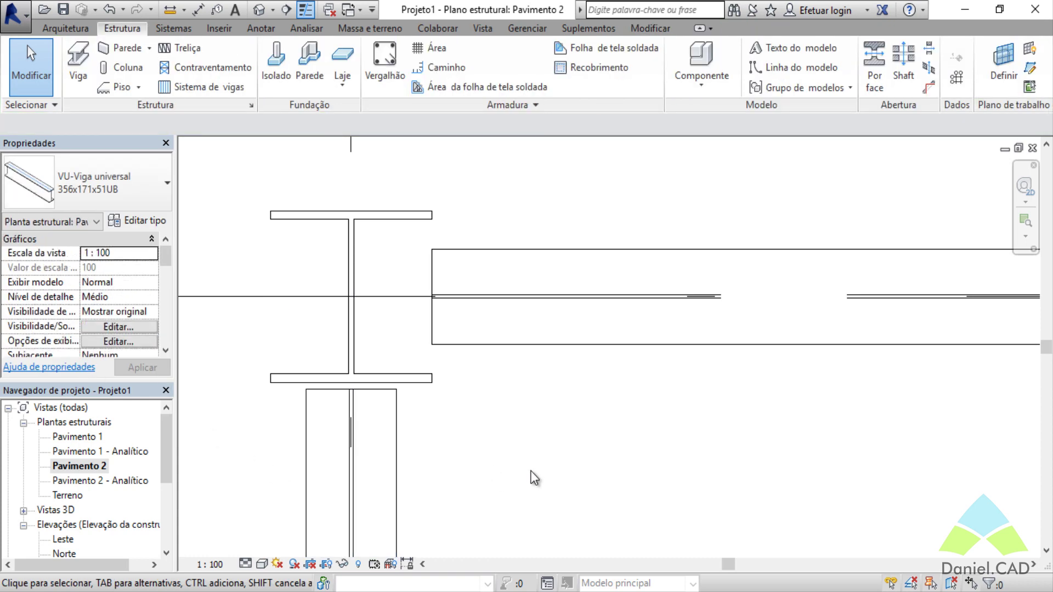
click(400, 436)
drag(352, 391, 352, 373)
click(502, 430)
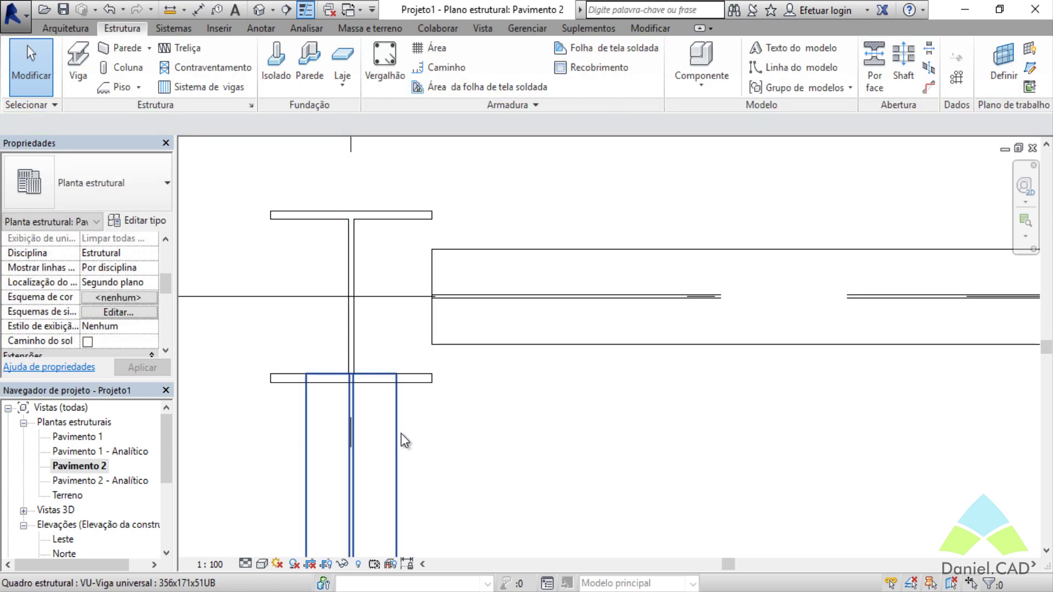
click(373, 386)
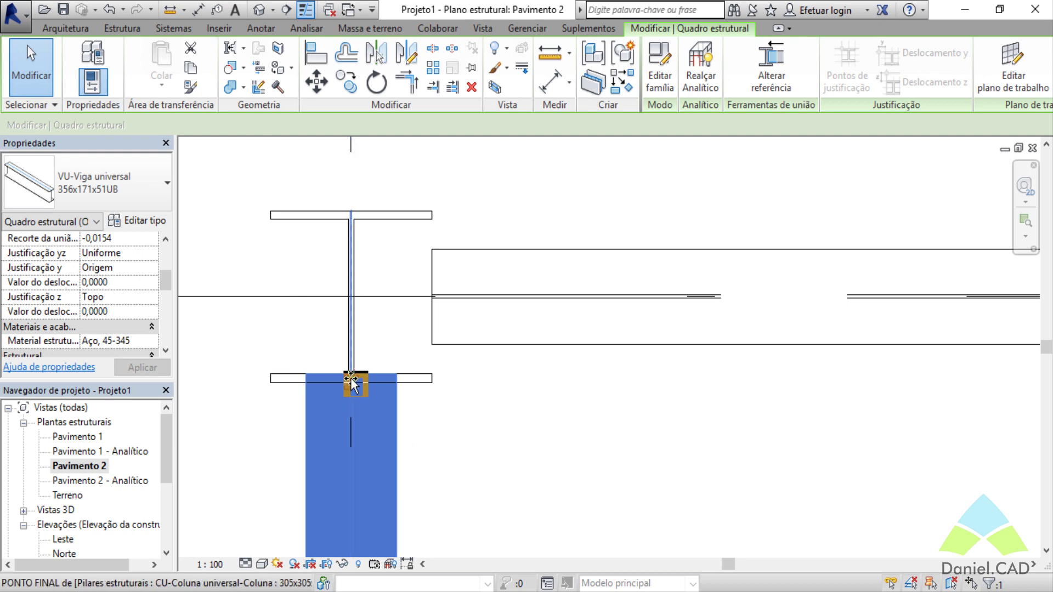
click(468, 391)
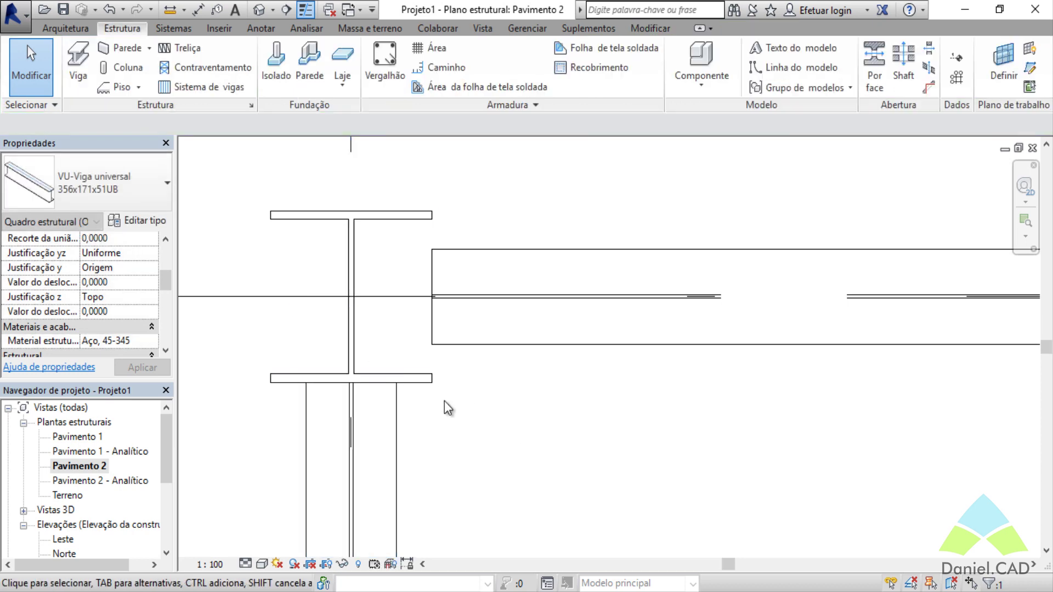
click(396, 399)
click(603, 440)
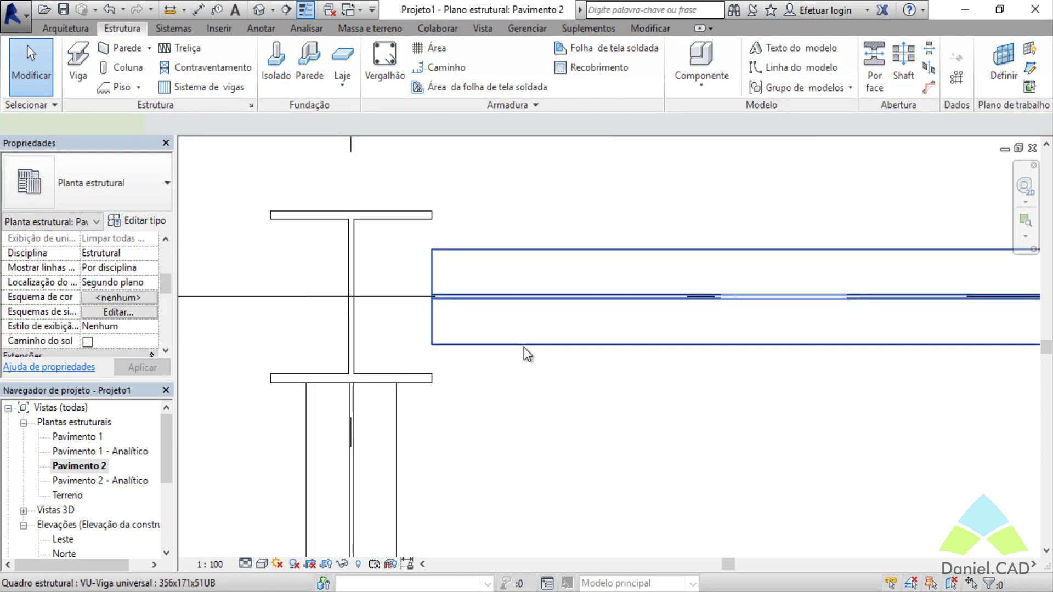
- Snap the right beam's end onto the column centreline
click(524, 347)
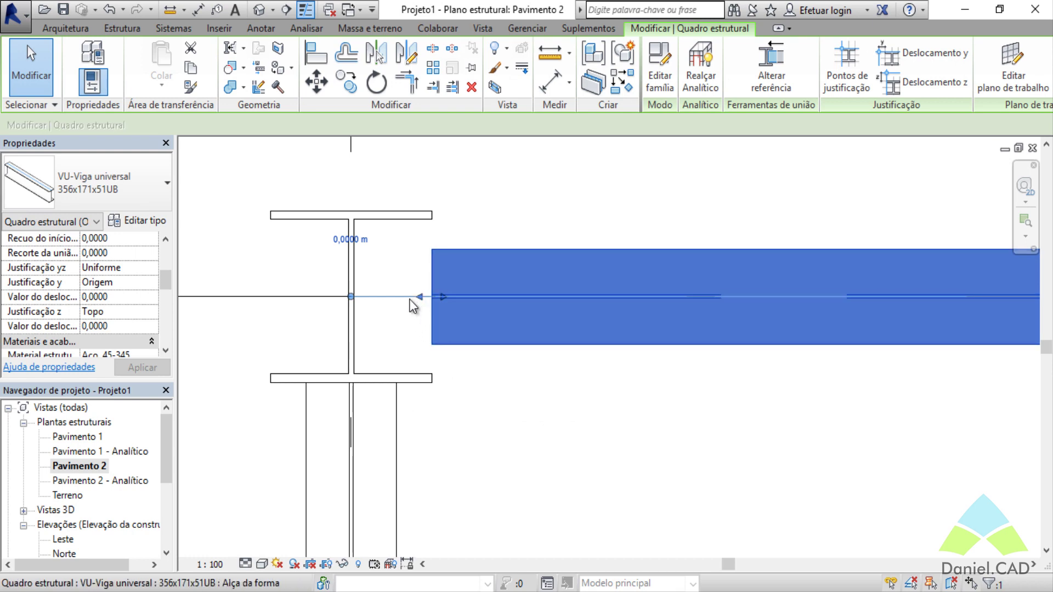
drag(418, 297, 352, 297)
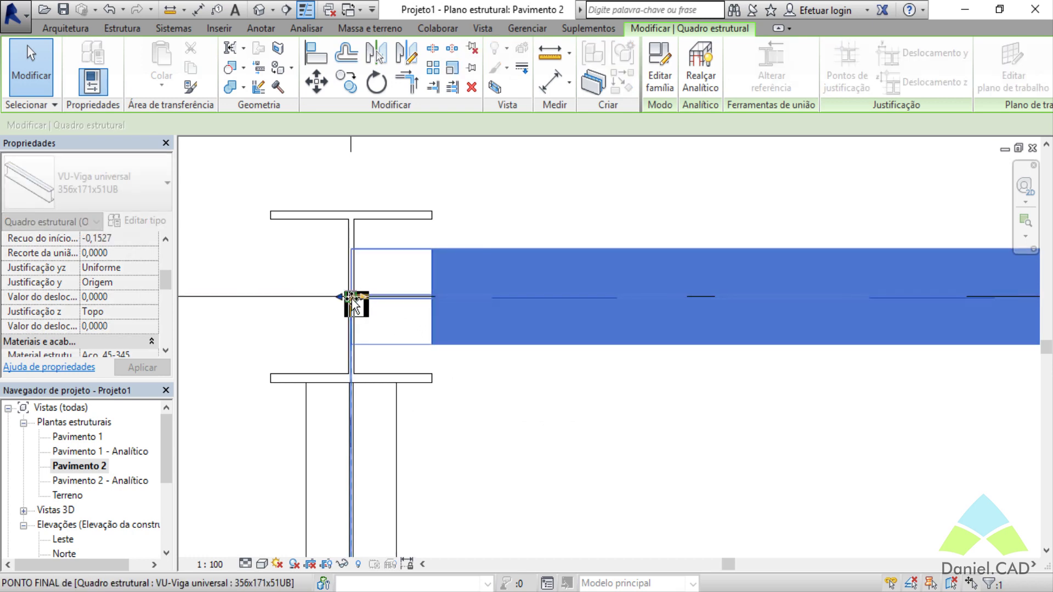
scroll(363, 291, up, 5)
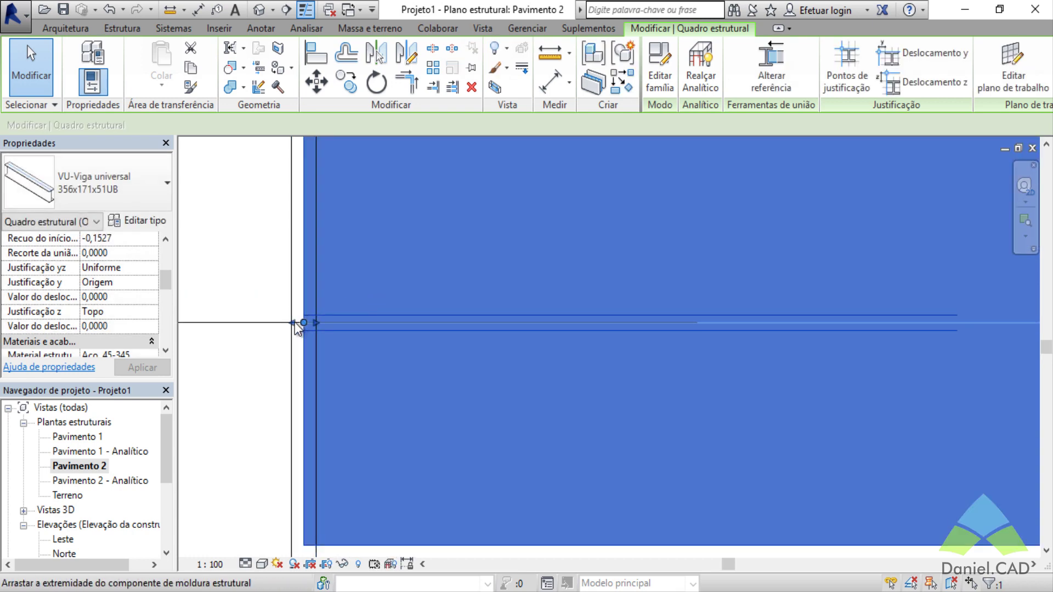
drag(314, 321, 315, 322)
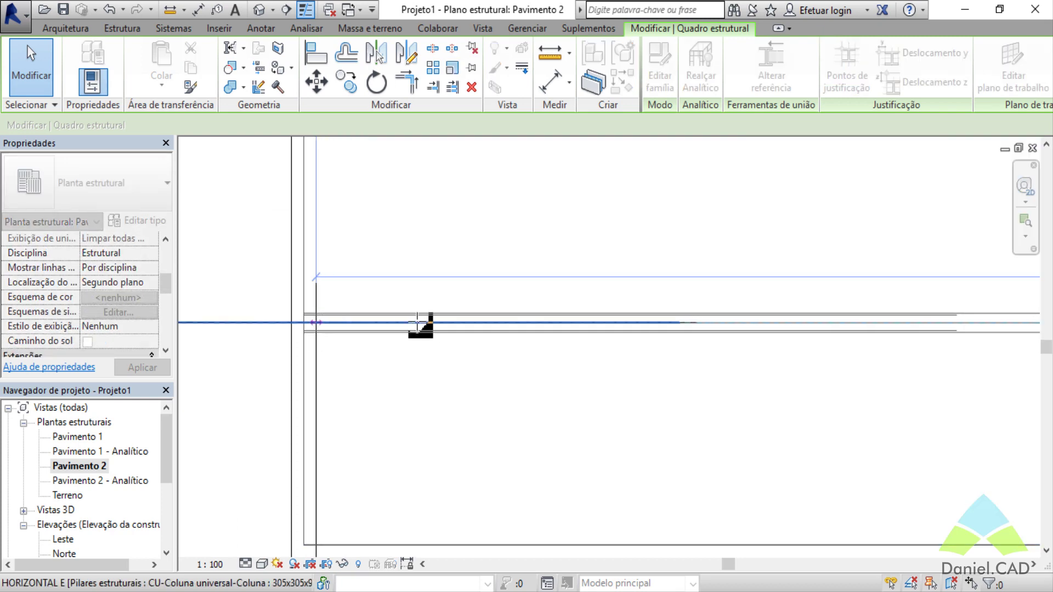
click(285, 297)
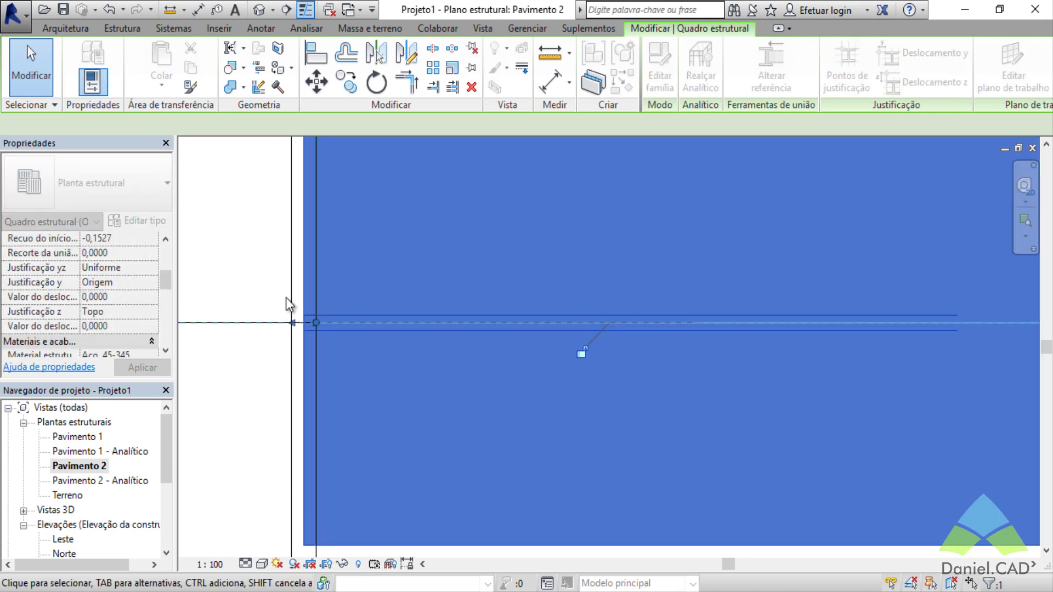
click(249, 267)
scroll(297, 398, down, 5)
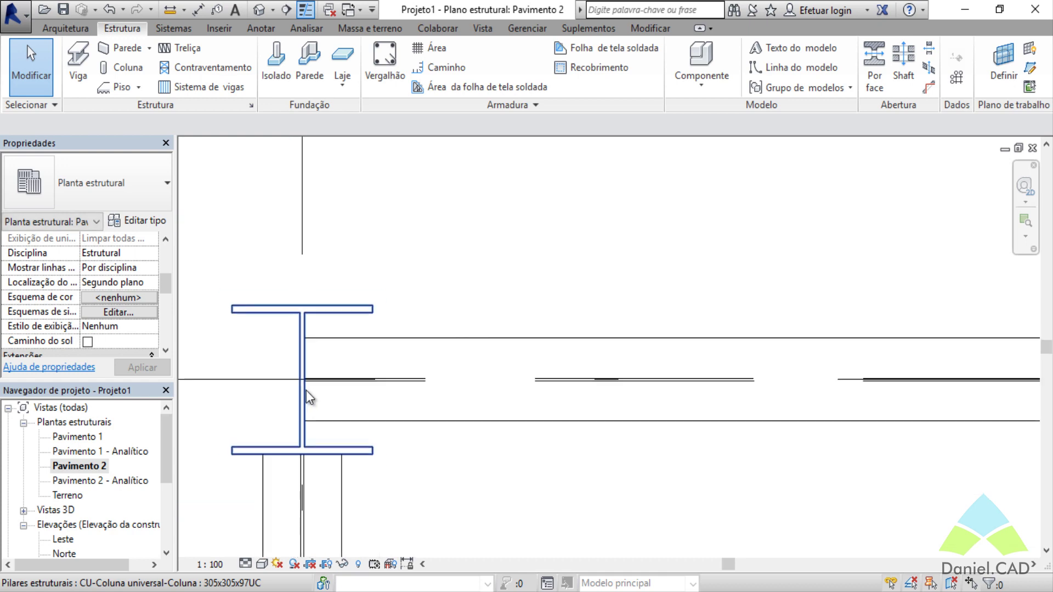
scroll(306, 390, down, 1)
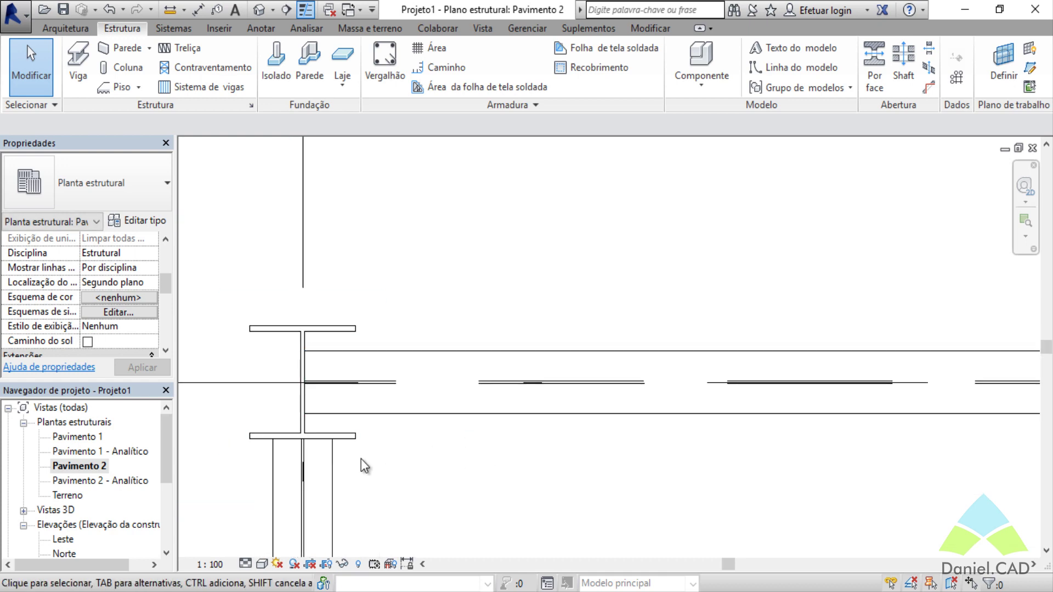
middle_drag(429, 478, 504, 333)
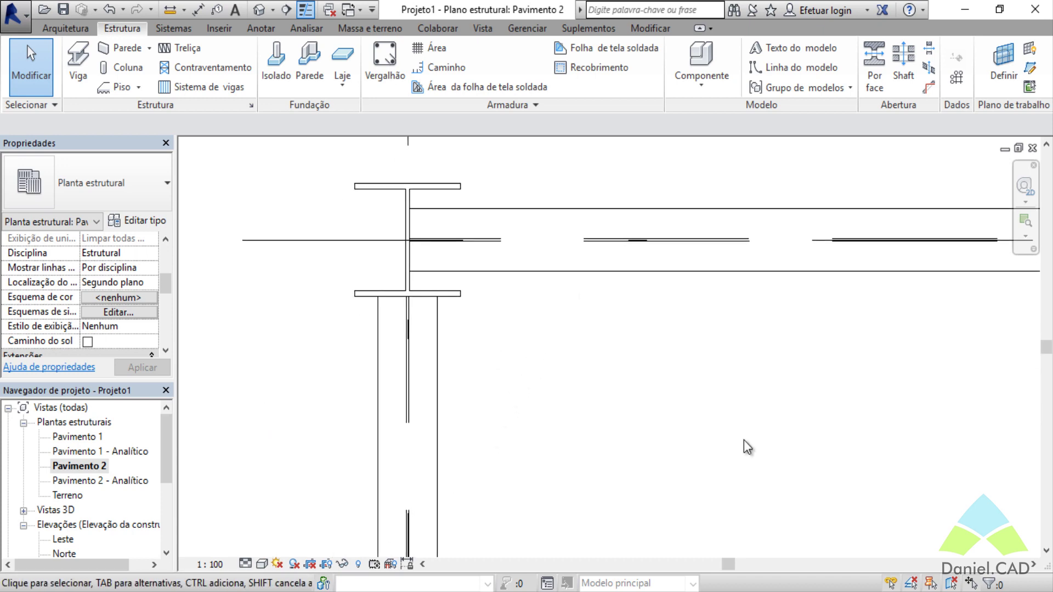
click(137, 74)
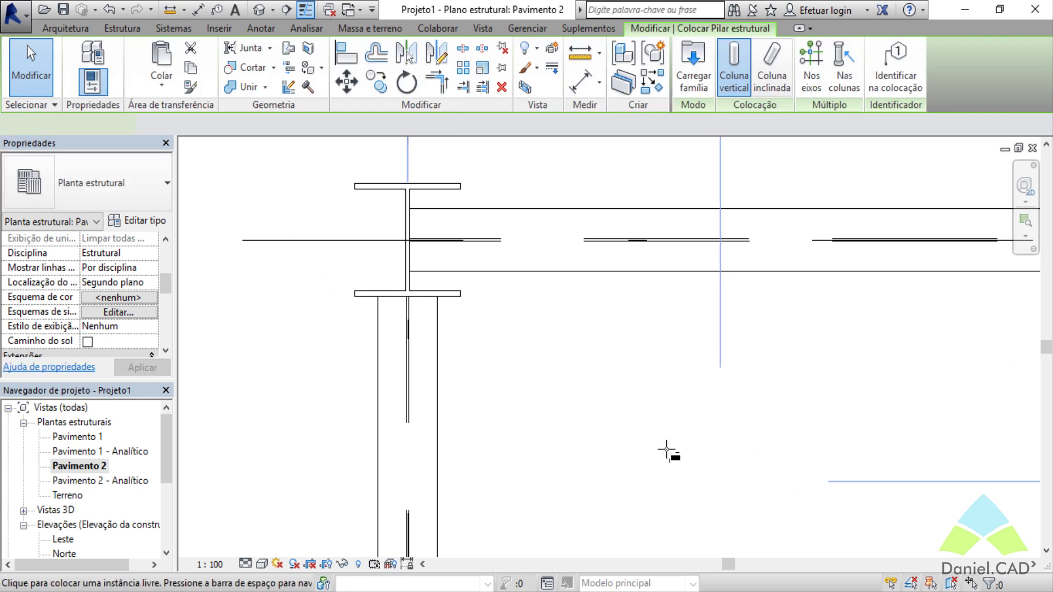
- Select the second column and set its Estilo de coluna to Inclinado
key(Escape)
key(Escape)
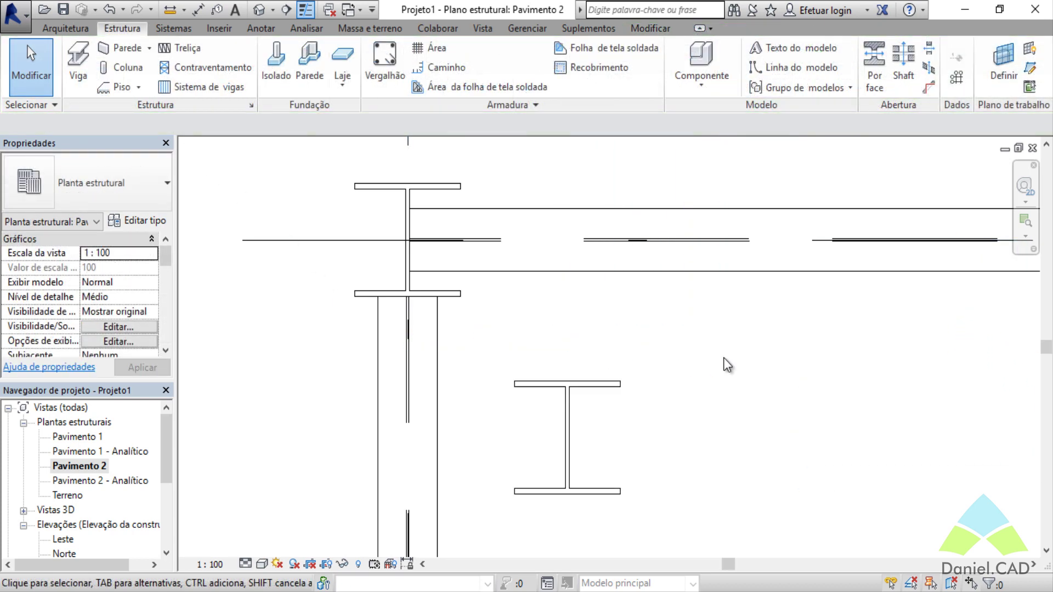
click(599, 492)
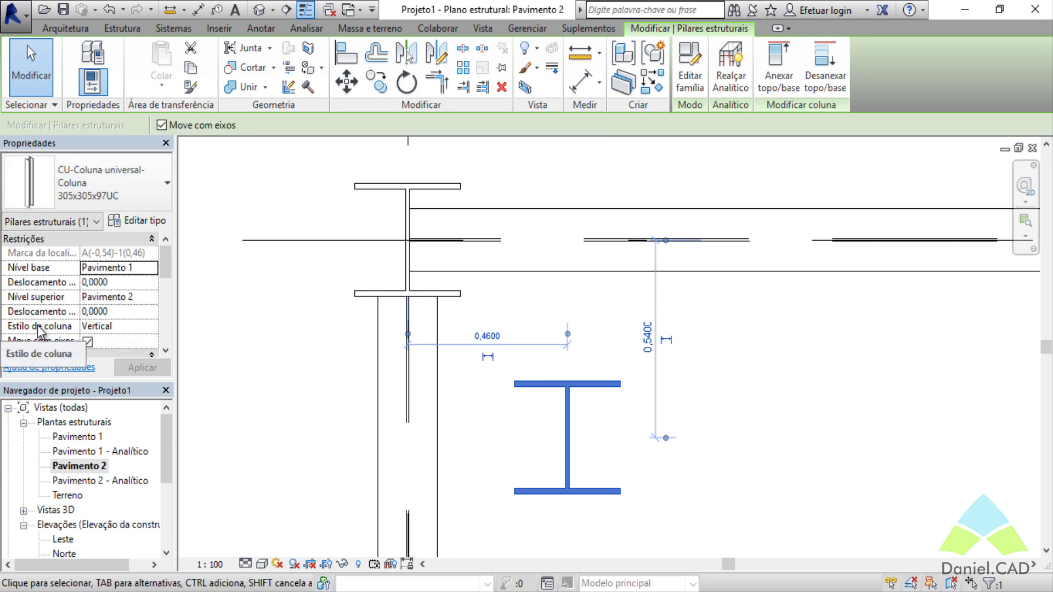
click(157, 326)
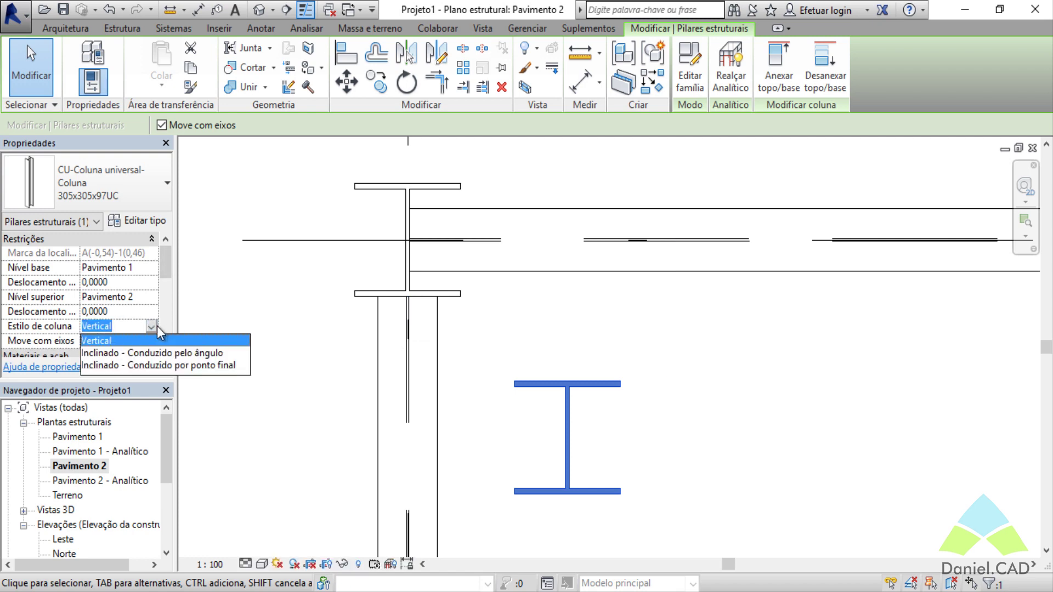
click(180, 365)
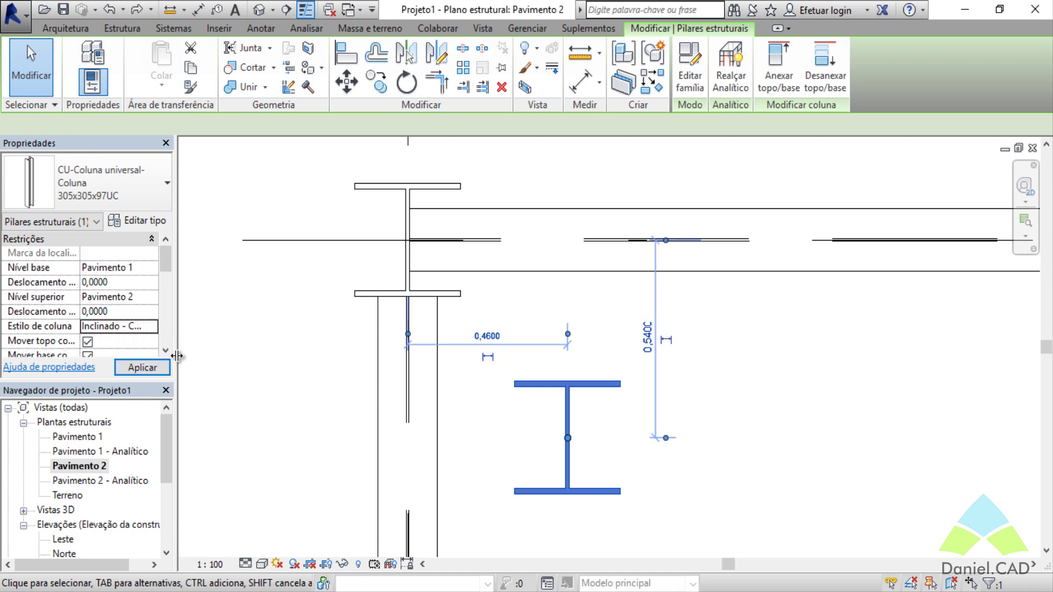
- Drag the slanted column's top about 3.58 m sideways horizontally
middle_drag(688, 500, 574, 446)
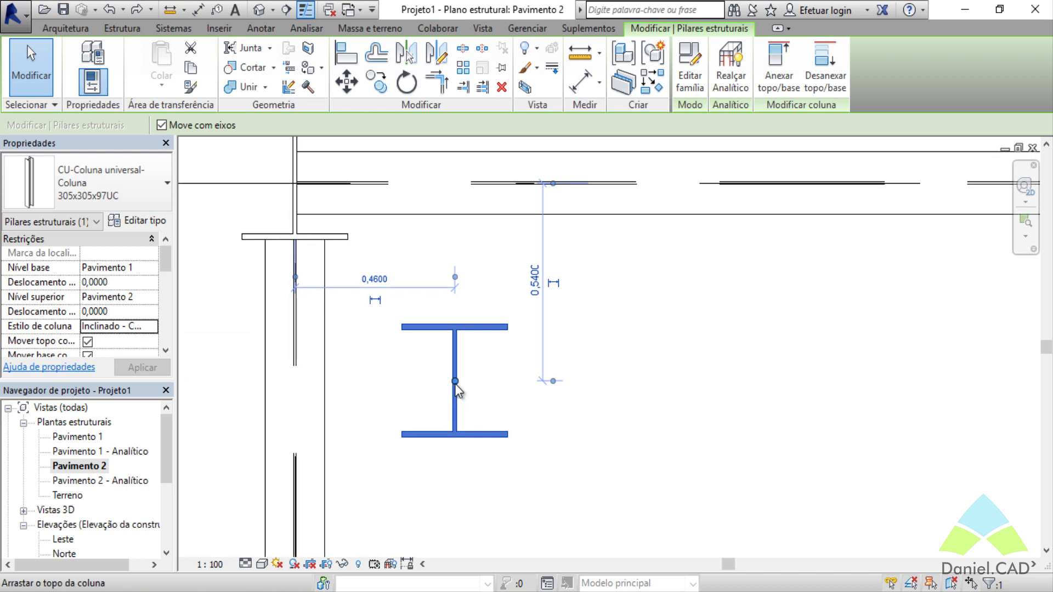
drag(455, 380, 764, 380)
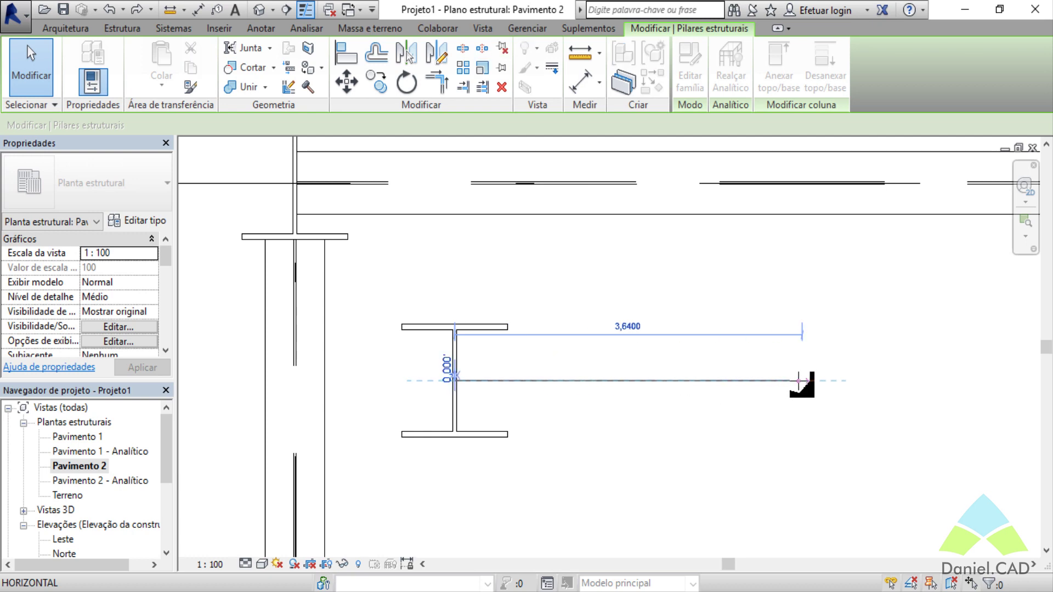
drag(764, 381, 683, 380)
click(767, 411)
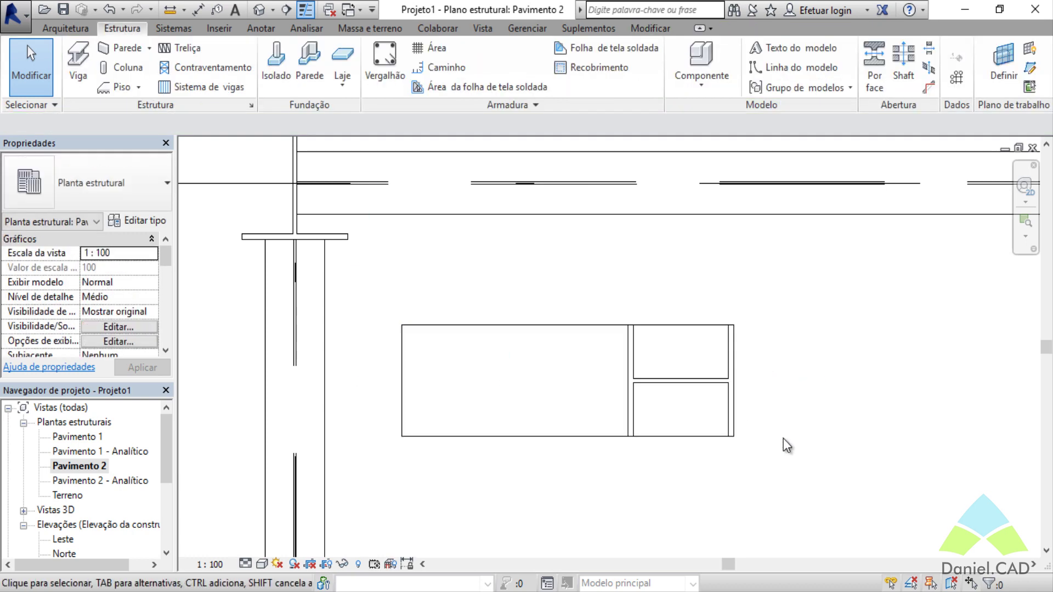
- Delete the slanted column in 3D and reopen the Pavimento 2 plan
mouse_move(670, 445)
shift+middle_down()
mouse_move(766, 393)
mouse_move(754, 466)
mouse_move(492, 435)
mouse_move(773, 418)
mouse_move(690, 364)
mouse_move(619, 392)
mouse_move(688, 399)
mouse_move(717, 416)
mouse_move(719, 457)
shift+middle_up()
click(562, 417)
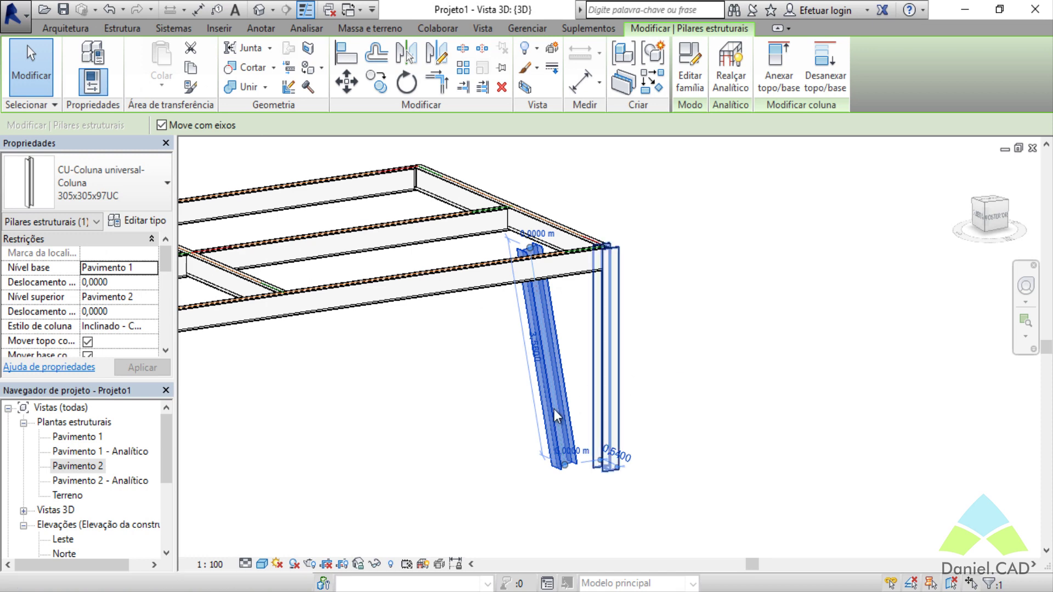
key(Delete)
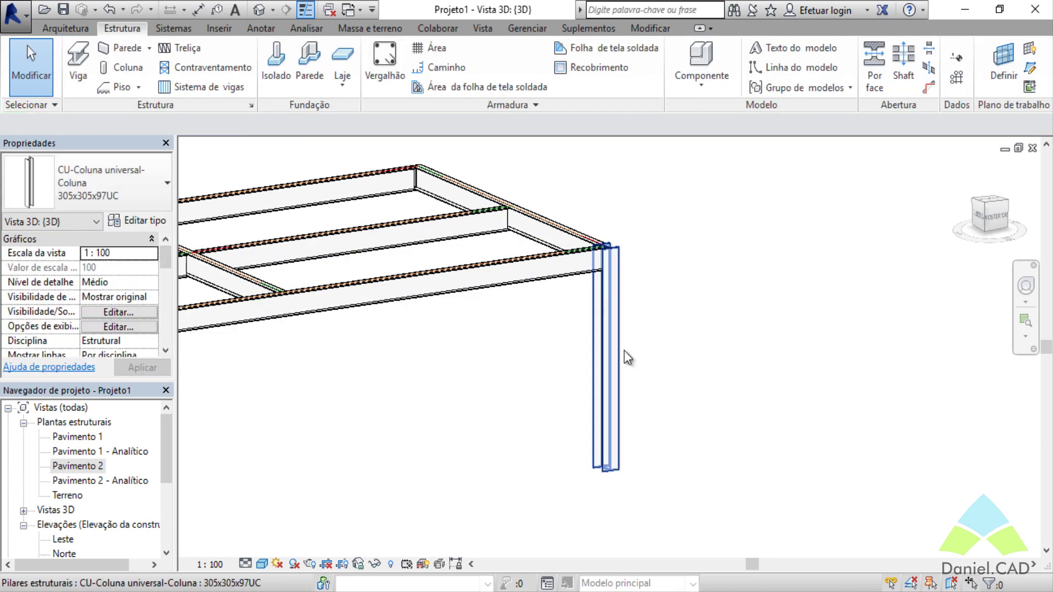
double_click(150, 460)
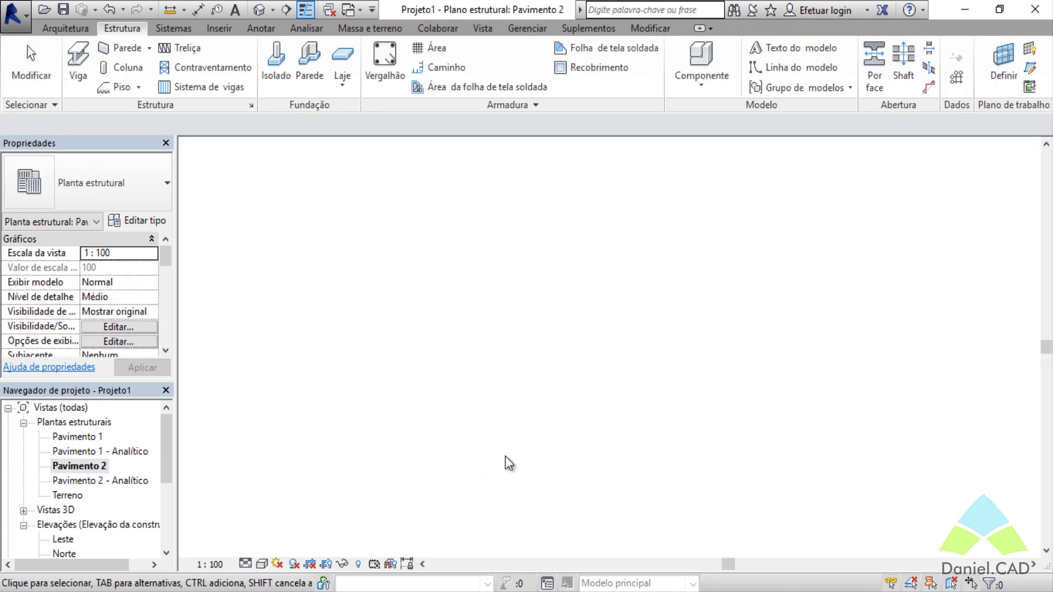
- Place a 305x305x97UC column at the grid 4/A intersection
scroll(507, 442, down, 1)
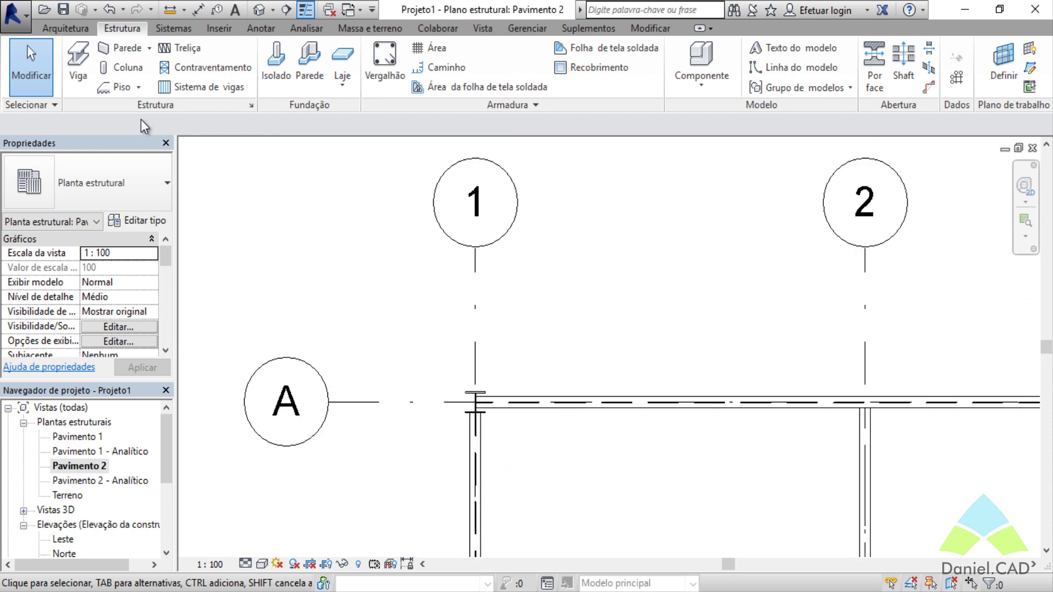
click(120, 72)
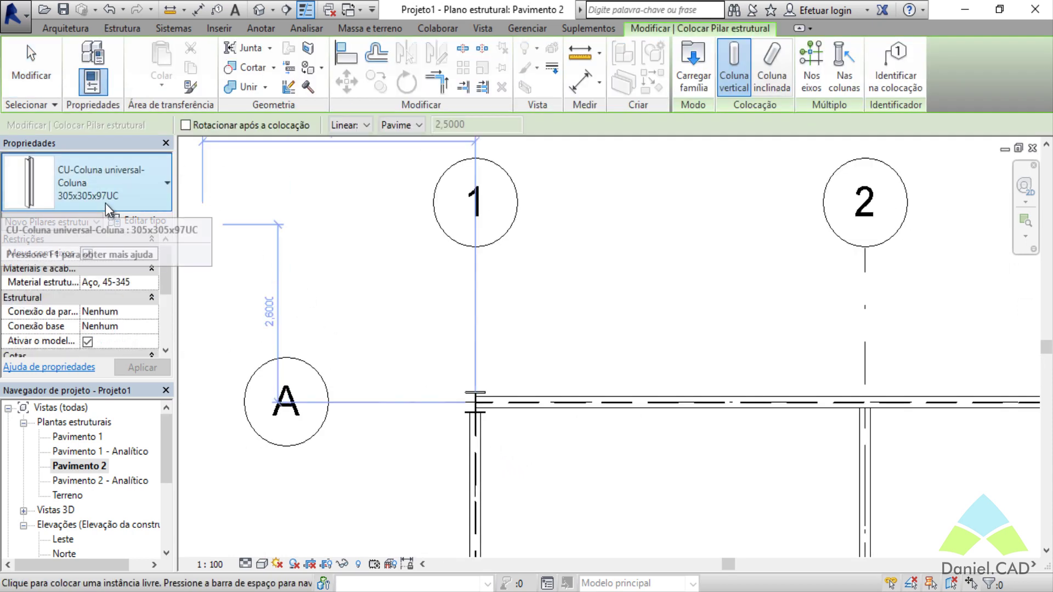
middle_drag(763, 458, 179, 438)
middle_drag(750, 384, 303, 356)
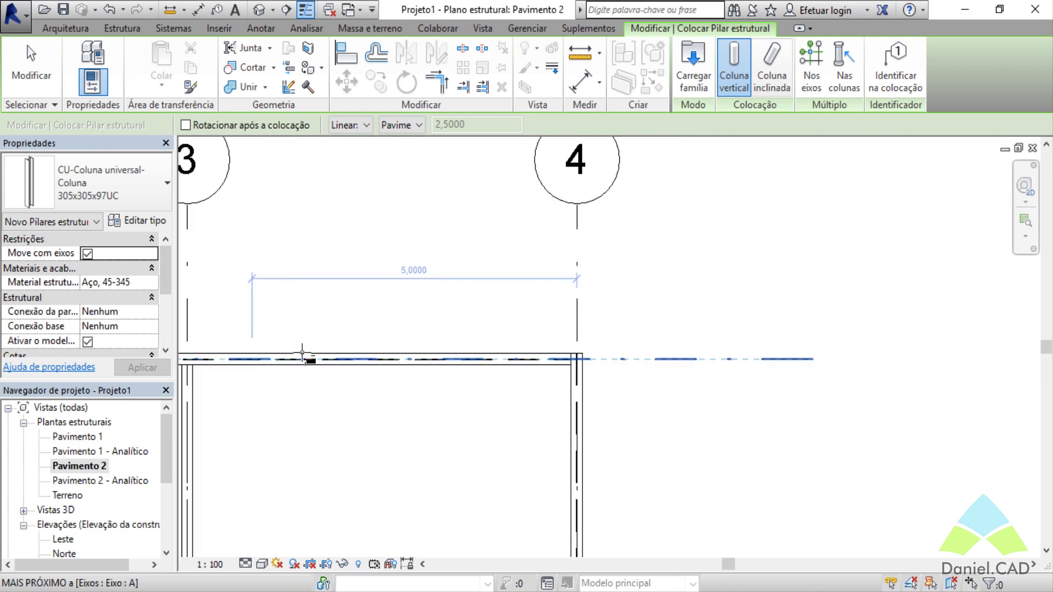
scroll(584, 363, up, 5)
scroll(567, 348, up, 4)
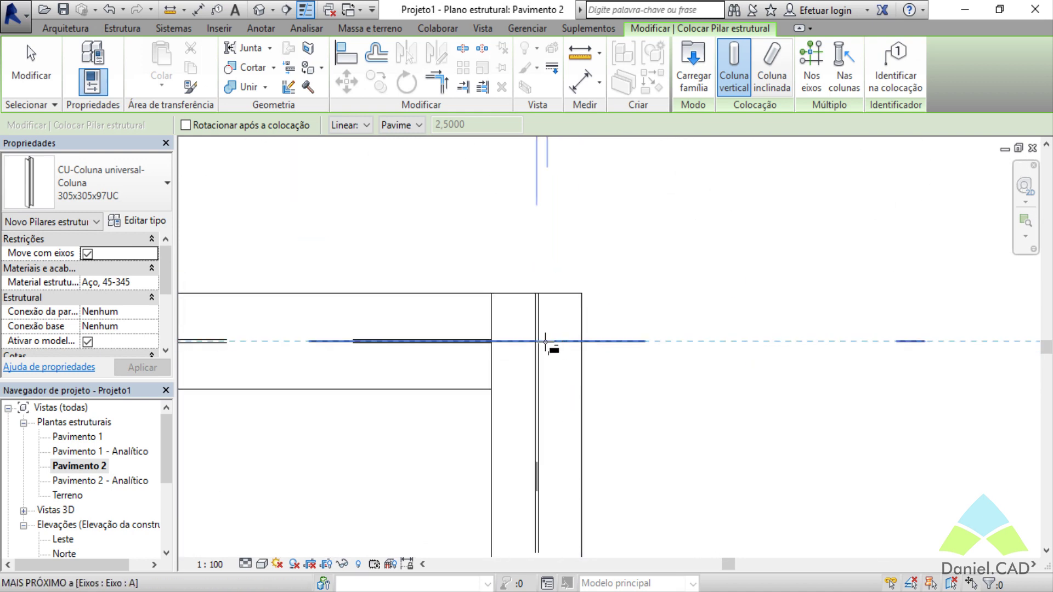
click(545, 341)
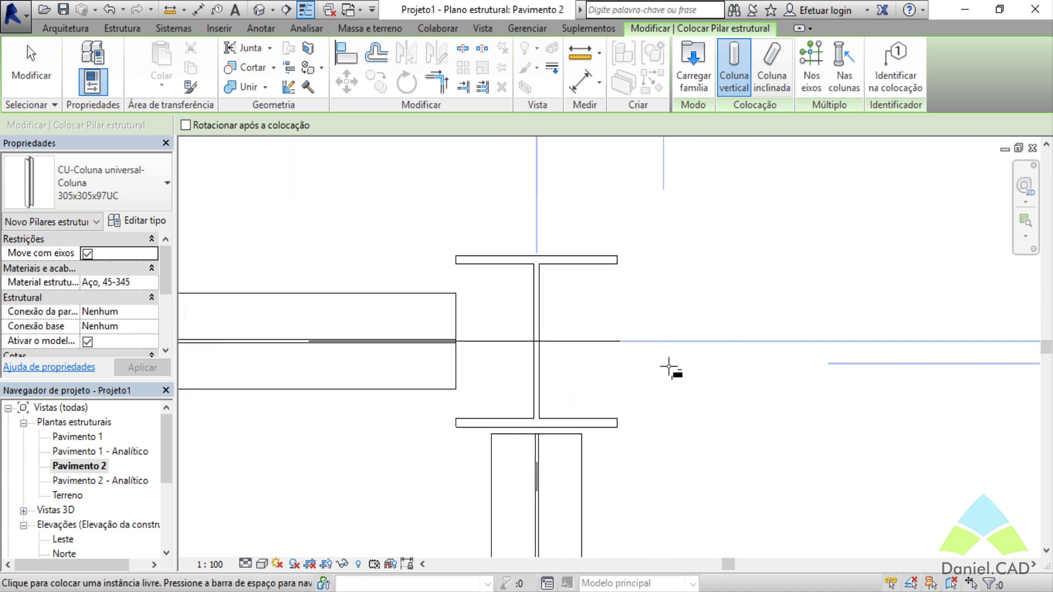
- Place another column at the grid 1/C intersection
scroll(669, 366, down, 5)
scroll(713, 389, down, 2)
middle_drag(721, 395, 636, 293)
scroll(652, 229, up, 2)
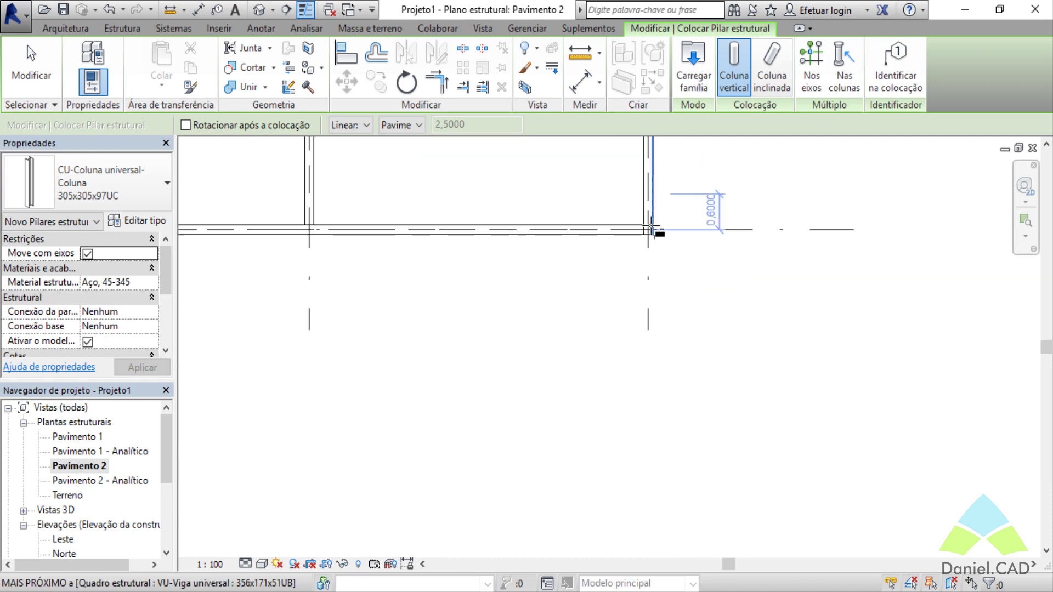
scroll(651, 229, up, 4)
scroll(649, 234, up, 3)
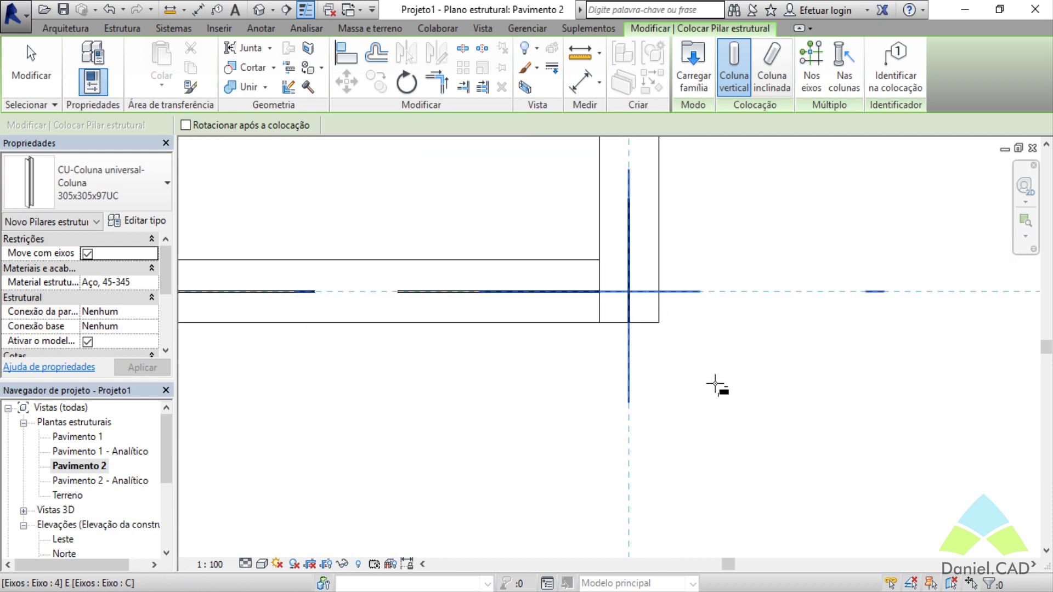
scroll(715, 427, down, 2)
scroll(682, 430, down, 3)
scroll(493, 449, down, 2)
scroll(594, 439, down, 2)
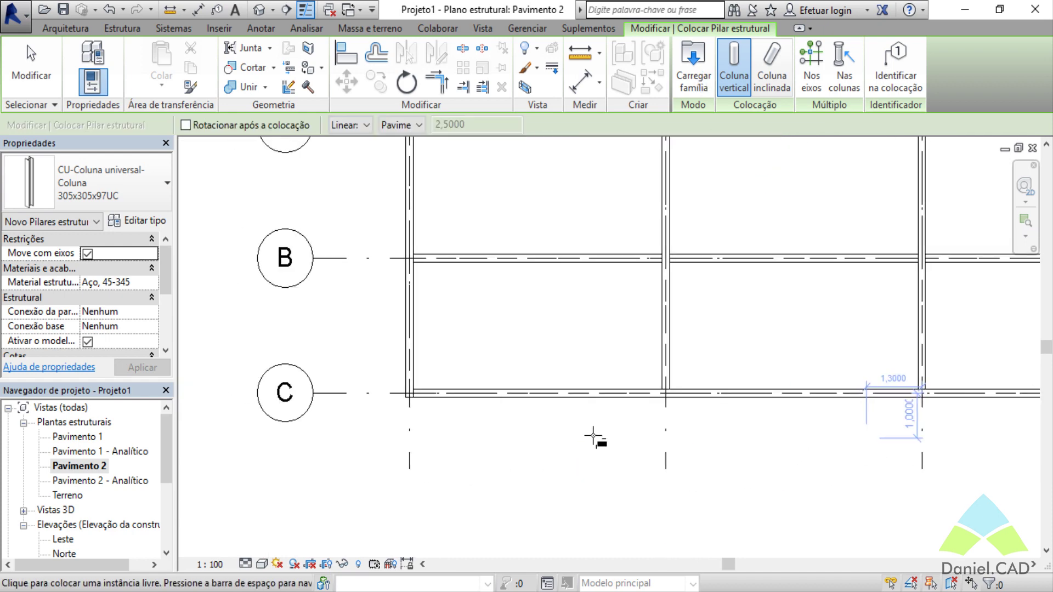
scroll(384, 392, up, 5)
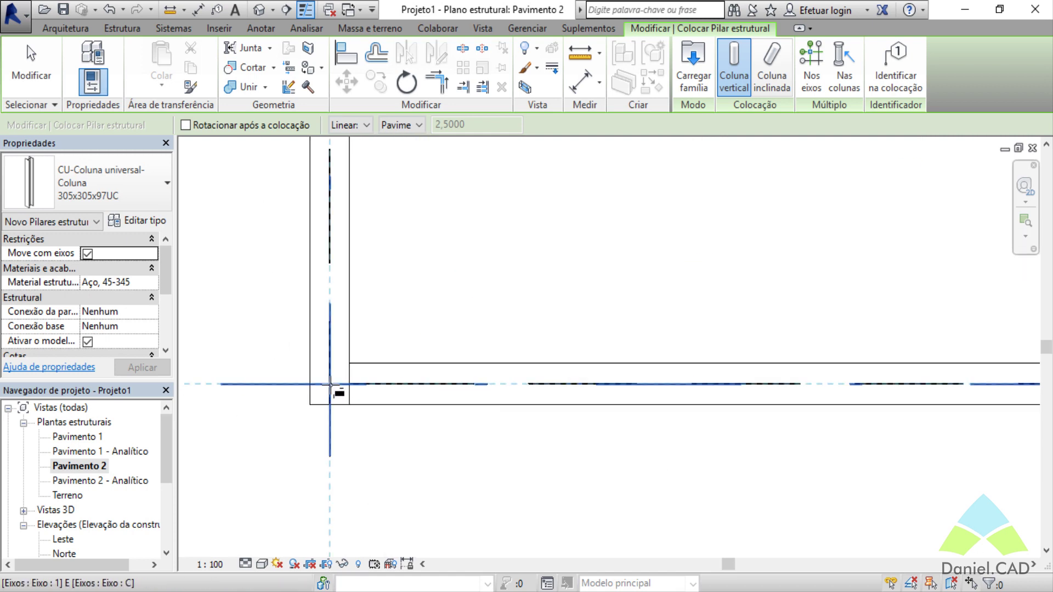
click(330, 385)
key(Escape)
key(Escape)
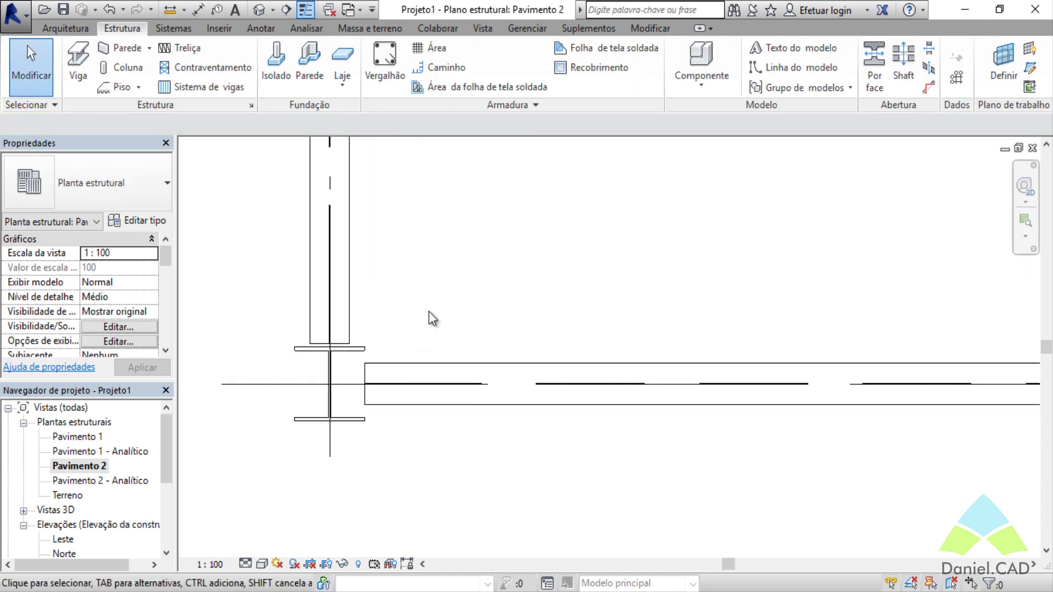
click(358, 349)
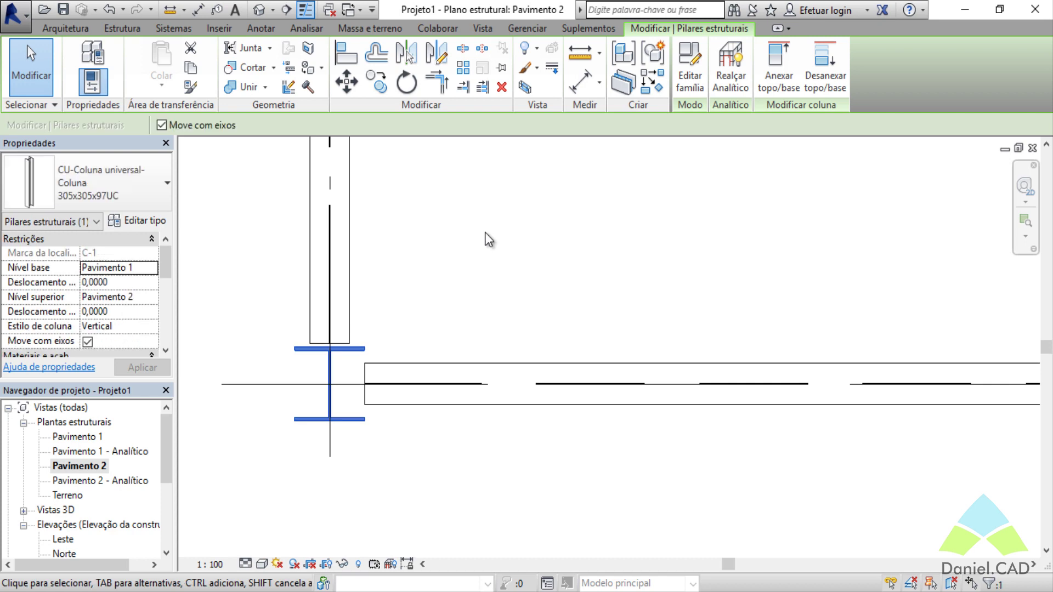
key(space)
key(space)
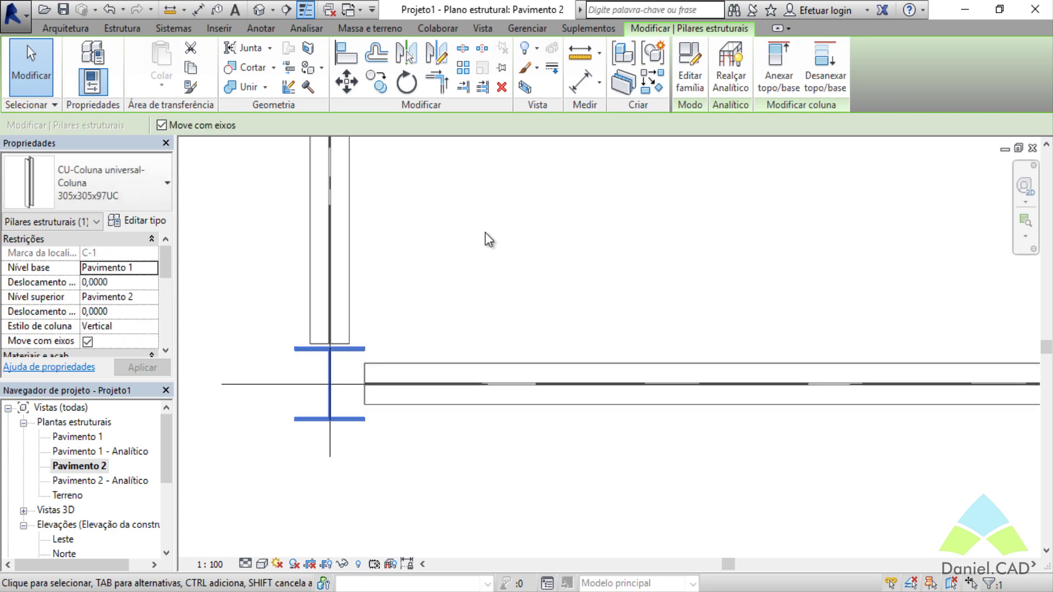
key(space)
key(space)
key(space)
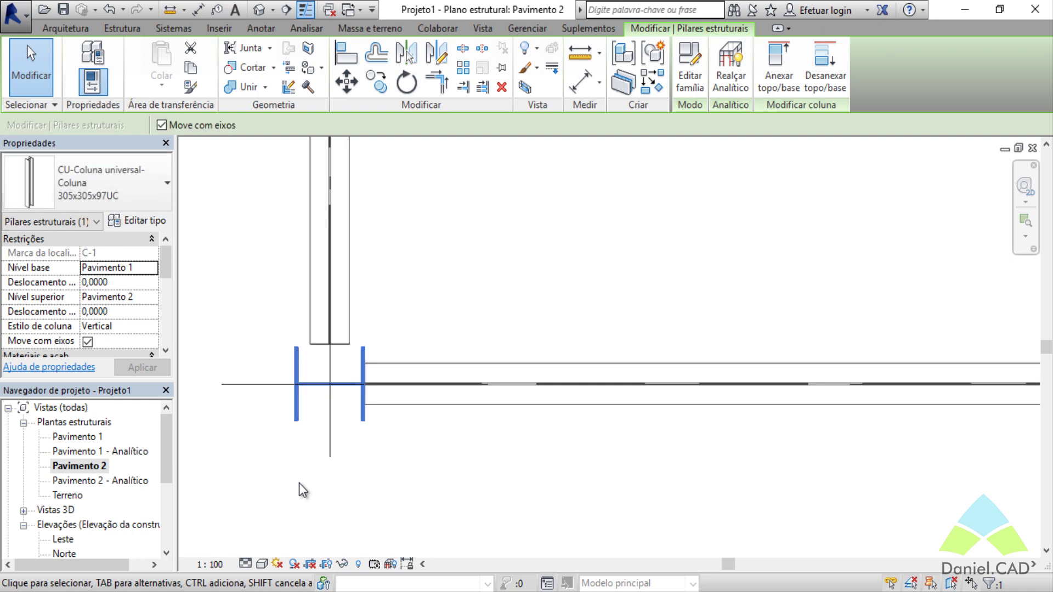
click(298, 482)
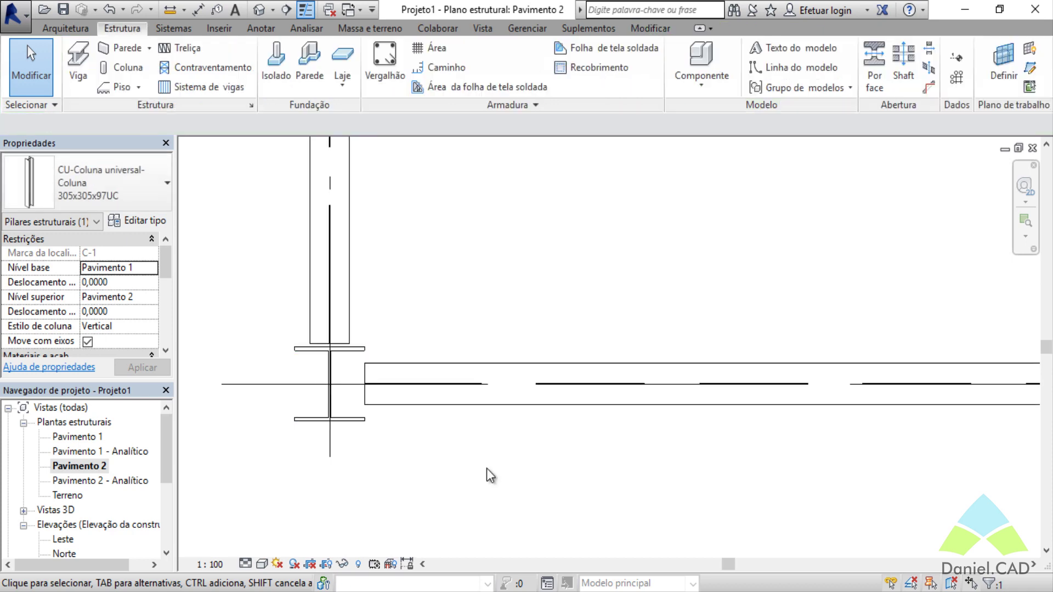
scroll(493, 489, down, 2)
scroll(508, 487, down, 1)
middle_drag(650, 479, 478, 482)
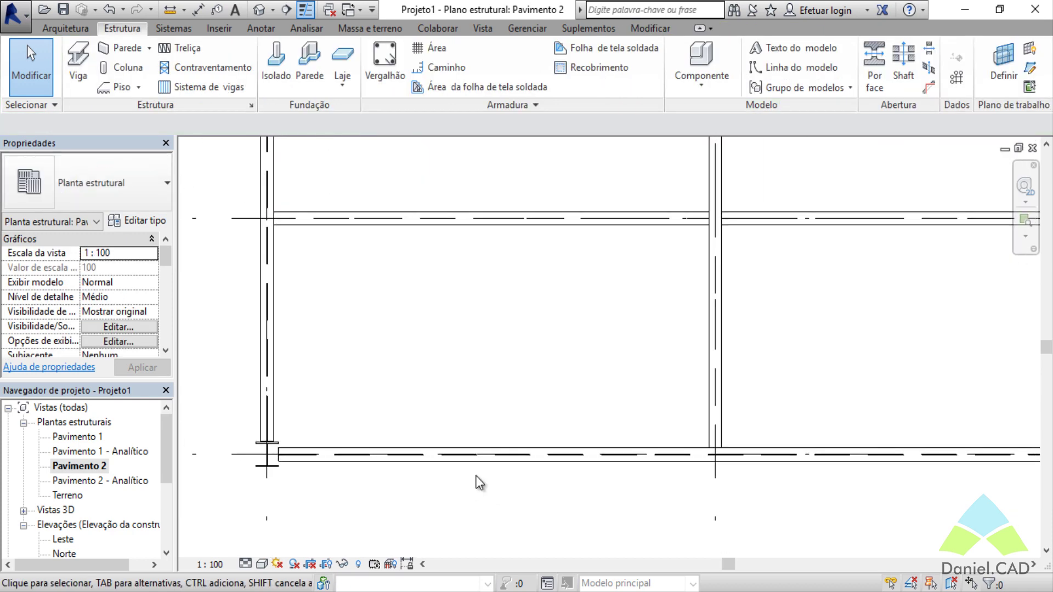
scroll(476, 462, down, 3)
middle_drag(492, 411, 433, 414)
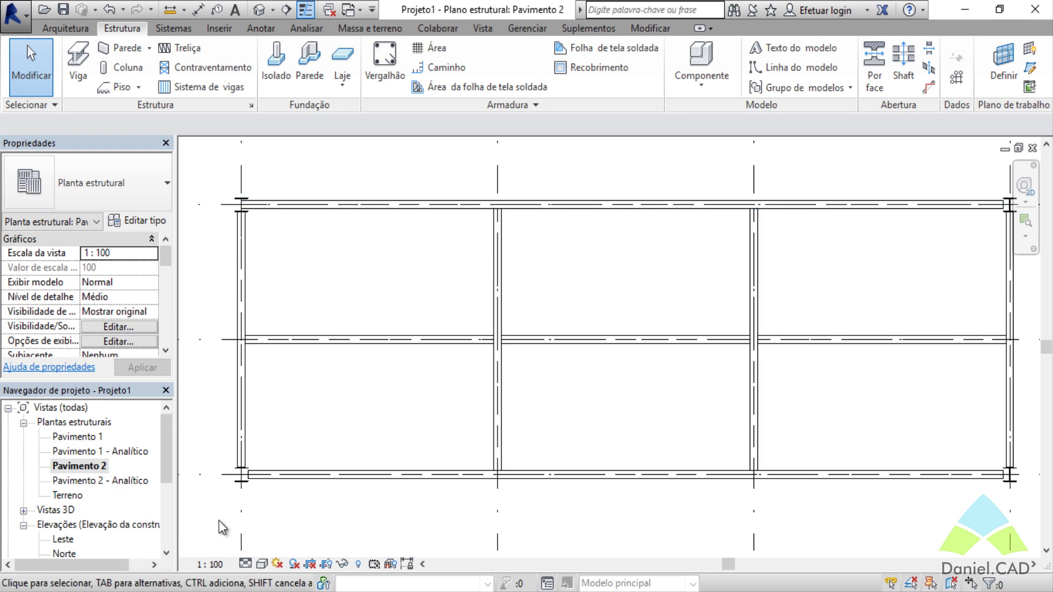
key(z)
key(f)
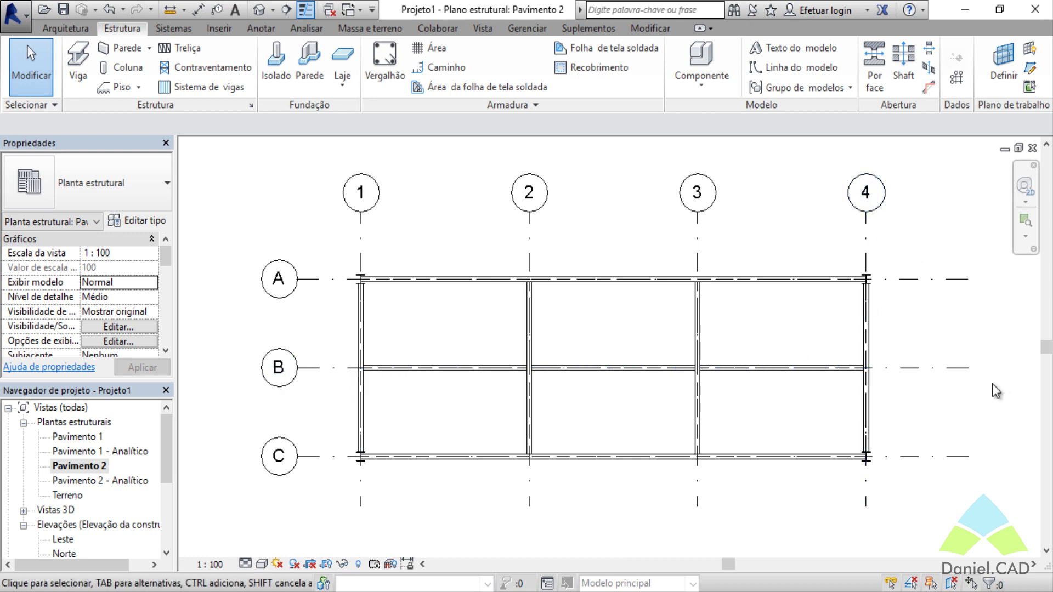
- Place 305x305x97UC columns at the remaining intersections across grids 3 and A–C
click(124, 69)
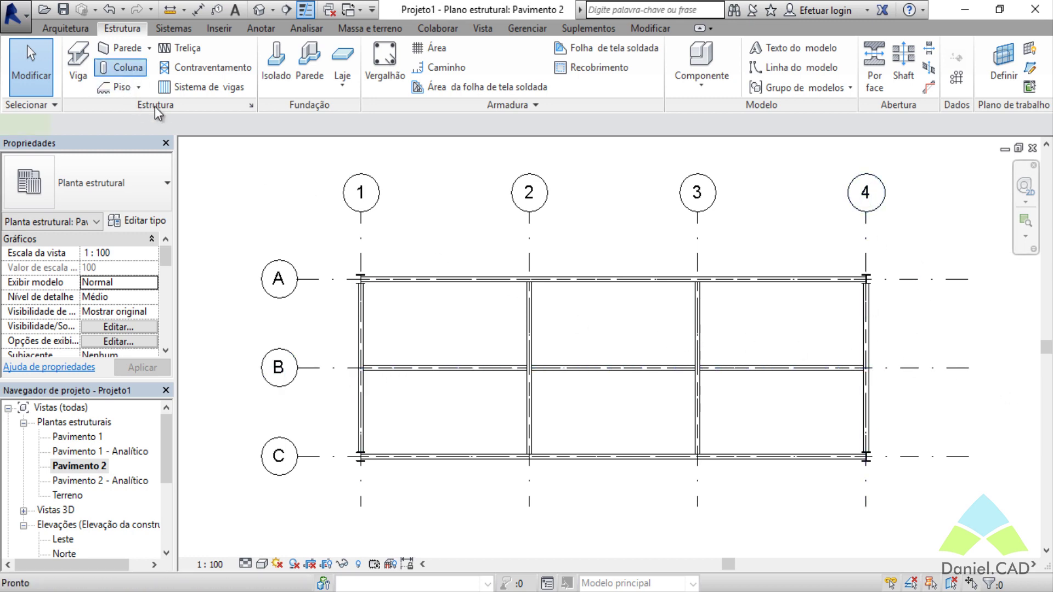
scroll(529, 257, up, 4)
scroll(529, 257, up, 3)
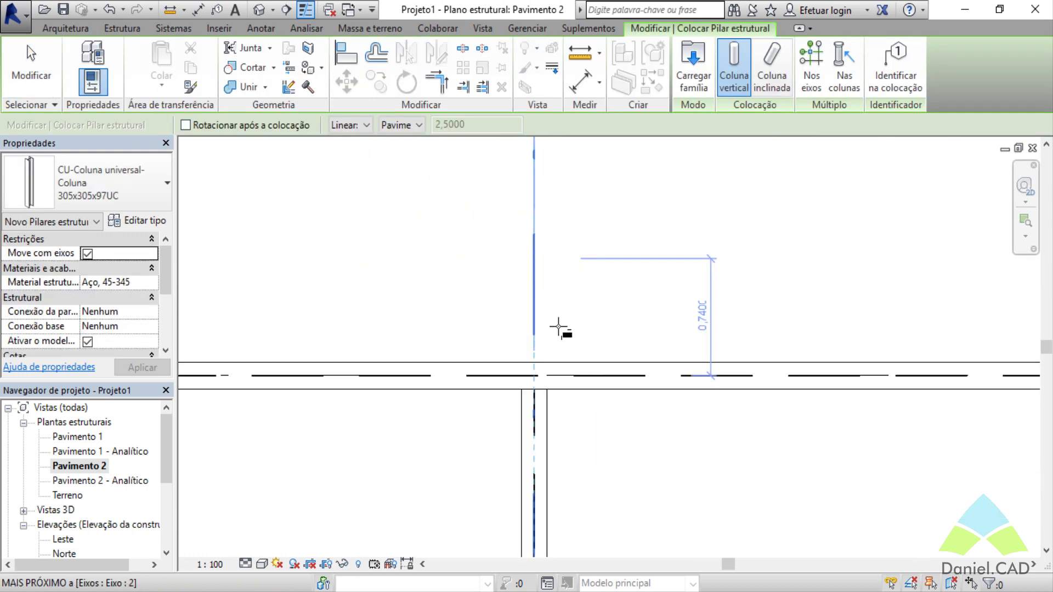
scroll(540, 374, down, 1)
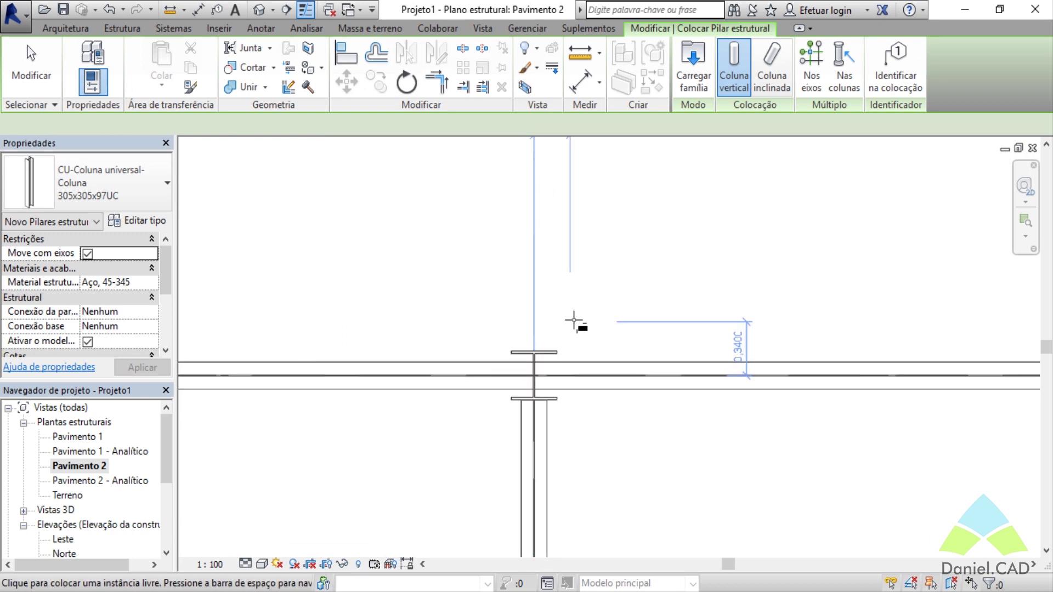
scroll(602, 320, down, 1)
scroll(602, 319, down, 2)
middle_drag(541, 403, 357, 400)
scroll(607, 356, up, 3)
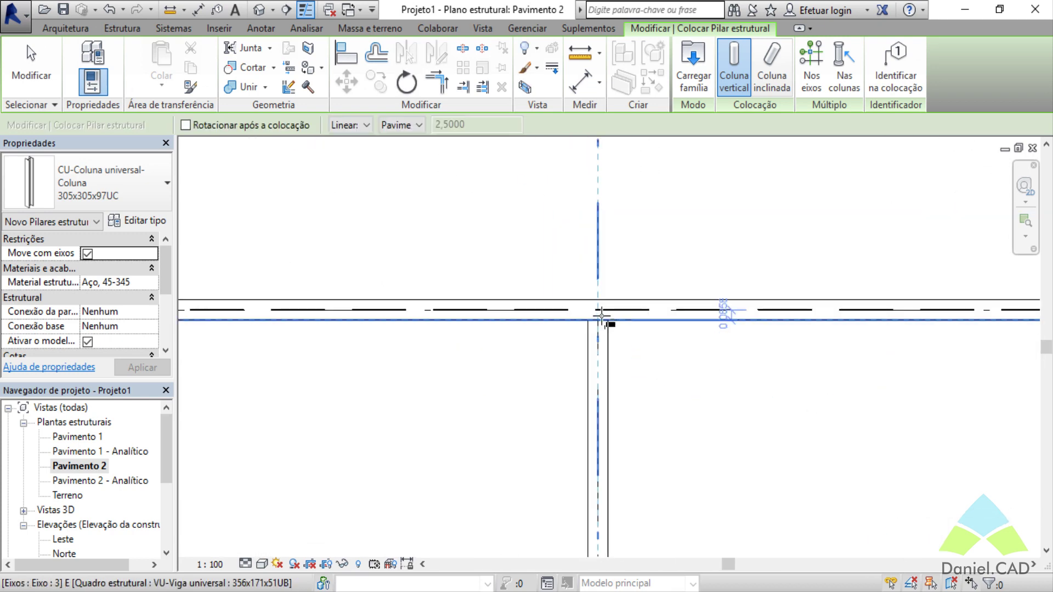
scroll(602, 320, down, 3)
scroll(668, 405, down, 2)
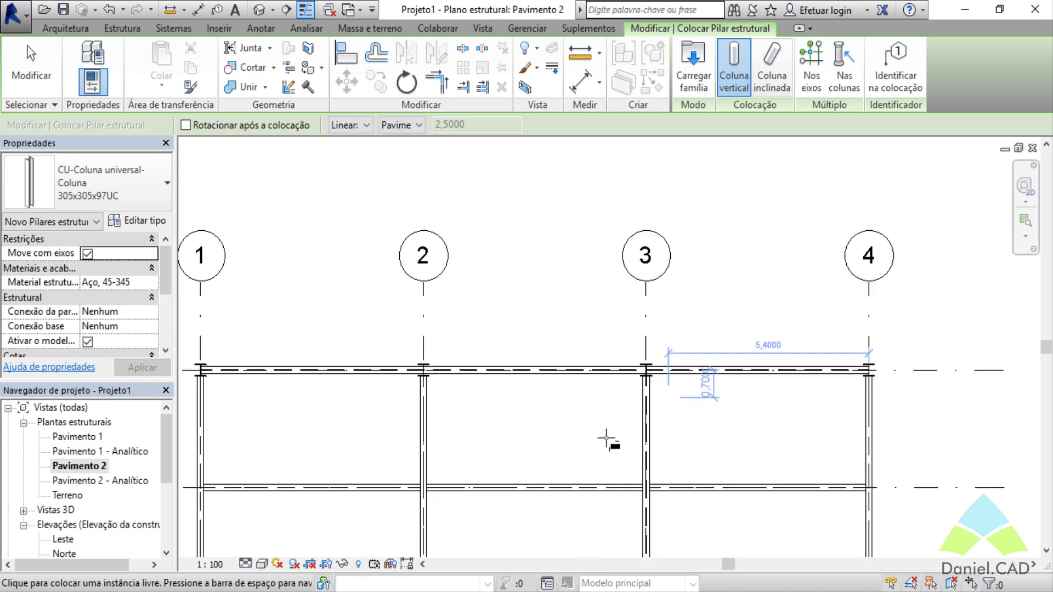
middle_drag(607, 438, 603, 334)
scroll(530, 412, up, 3)
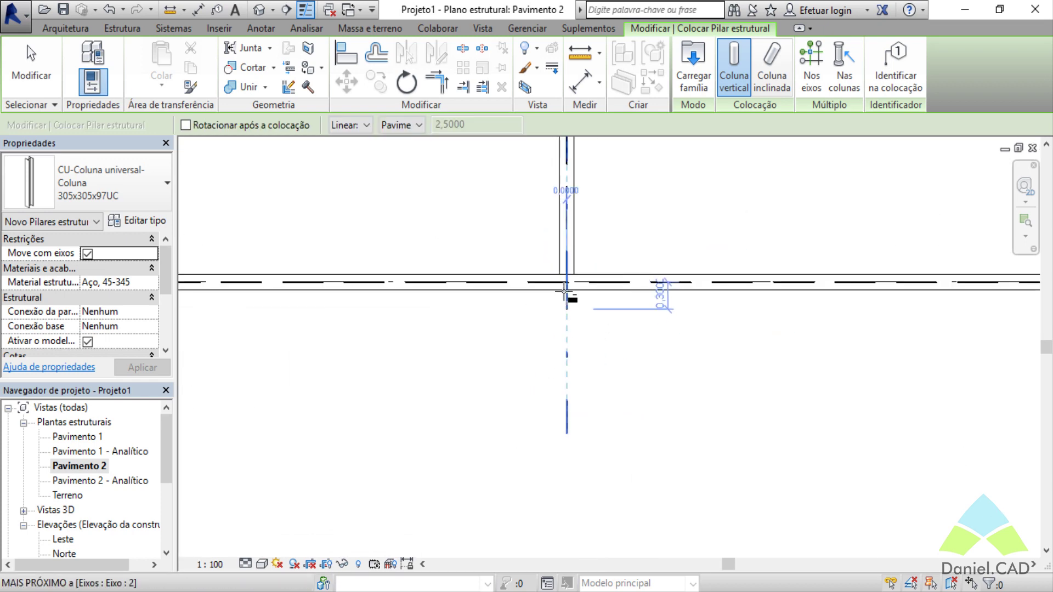
scroll(582, 375, down, 2)
middle_drag(757, 336, 469, 423)
scroll(446, 419, up, 1)
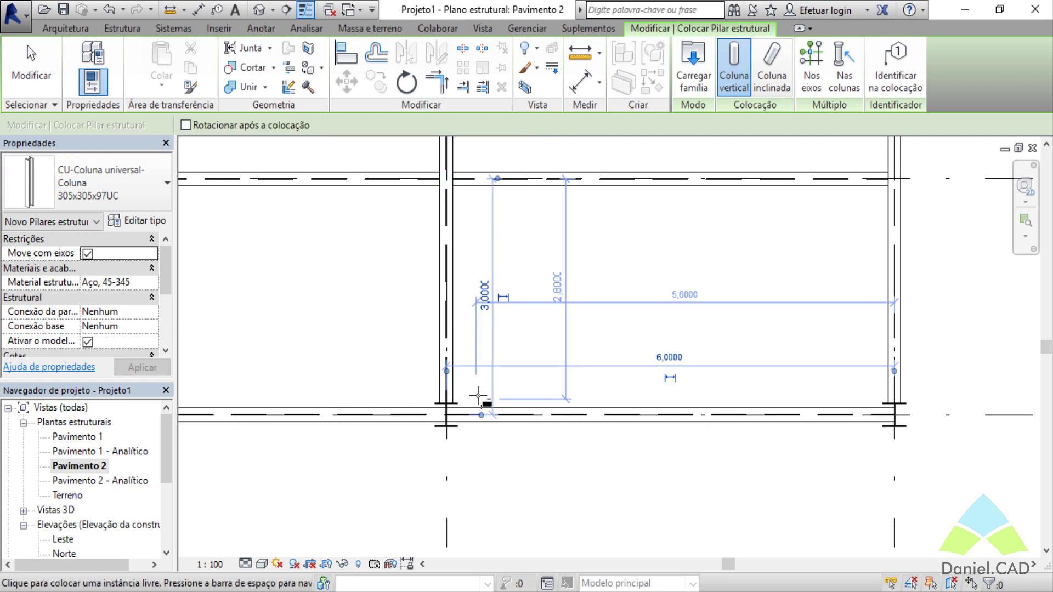
key(Escape)
key(Escape)
middle_drag(429, 332, 390, 391)
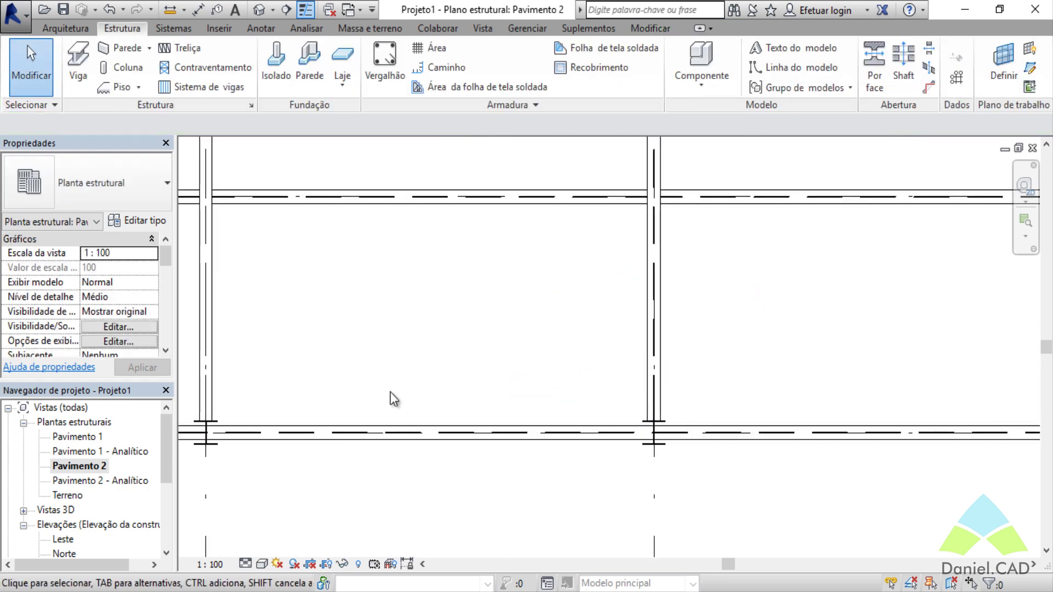
middle_drag(318, 331, 486, 327)
key(3)
key(d)
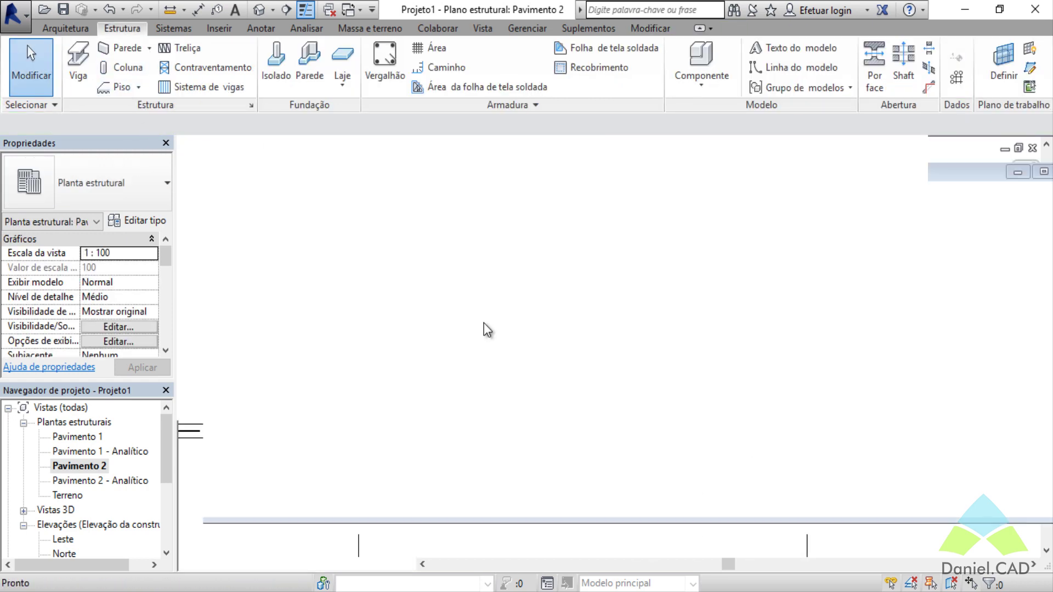
mouse_move(587, 360)
shift+middle_down()
mouse_move(765, 371)
mouse_move(604, 389)
mouse_move(645, 390)
shift+middle_up()
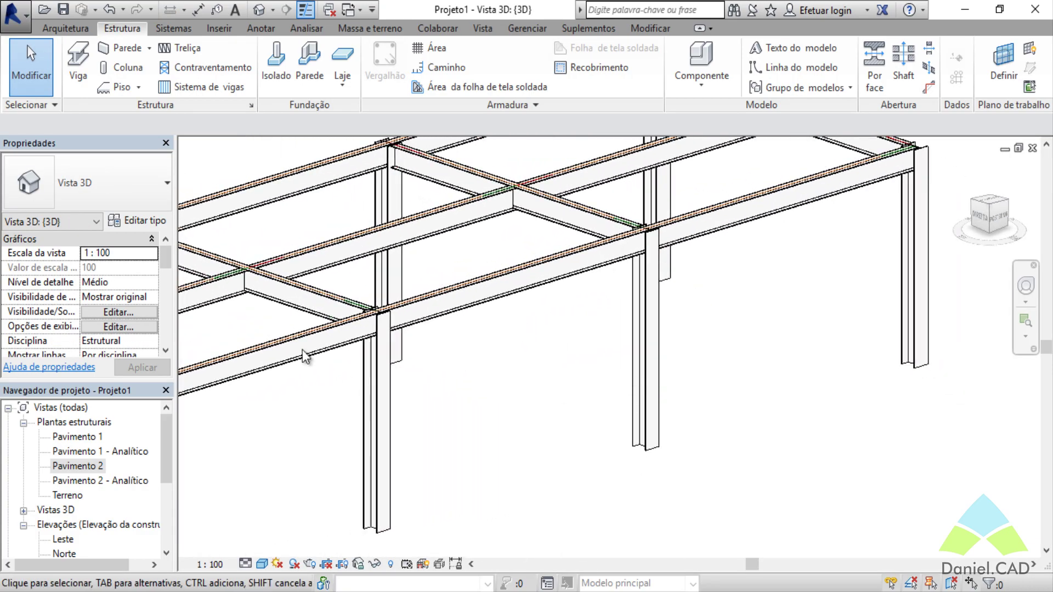
scroll(351, 323, up, 3)
mouse_move(351, 323)
shift+middle_down()
mouse_move(529, 324)
mouse_move(707, 411)
shift+middle_up()
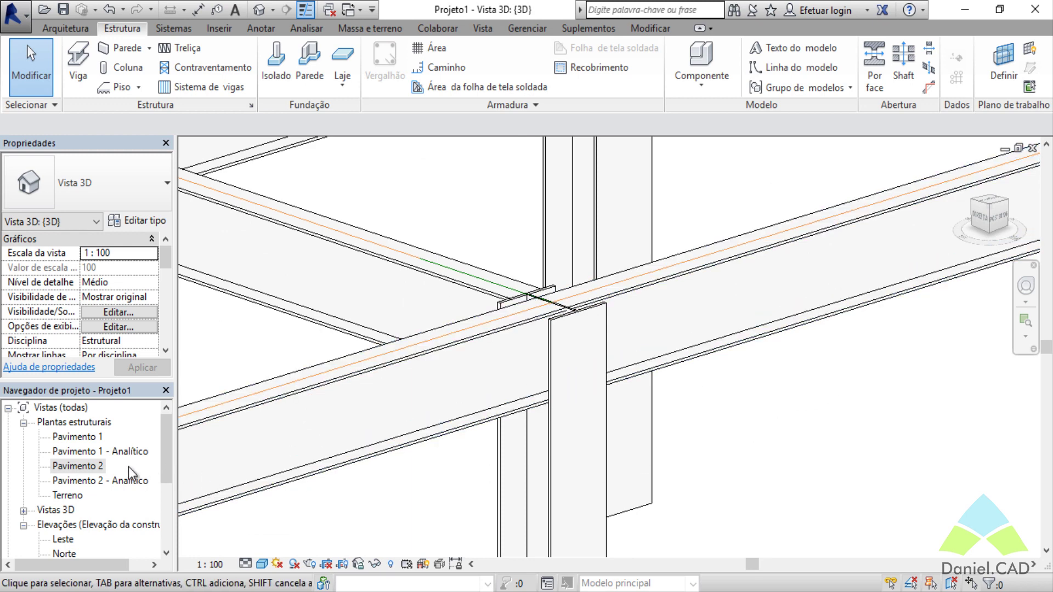
double_click(101, 466)
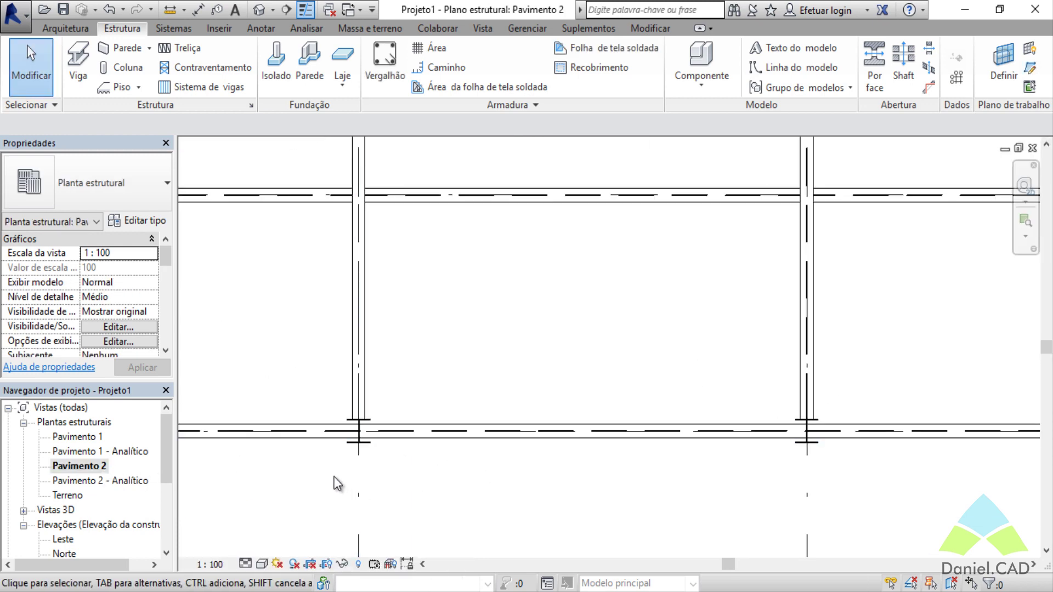
scroll(334, 476, up, 2)
scroll(353, 402, up, 3)
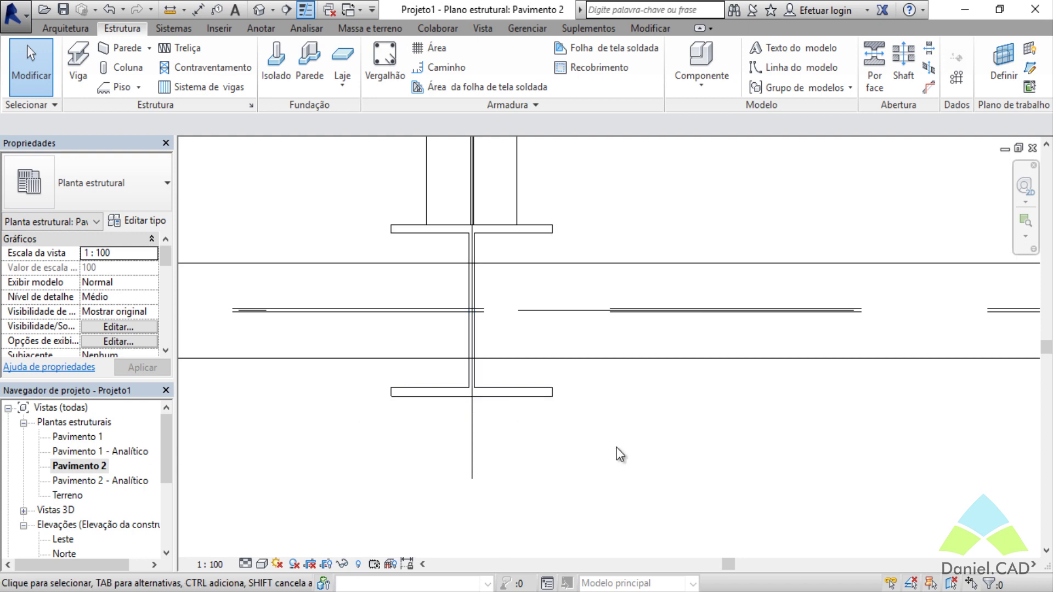
scroll(551, 459, down, 3)
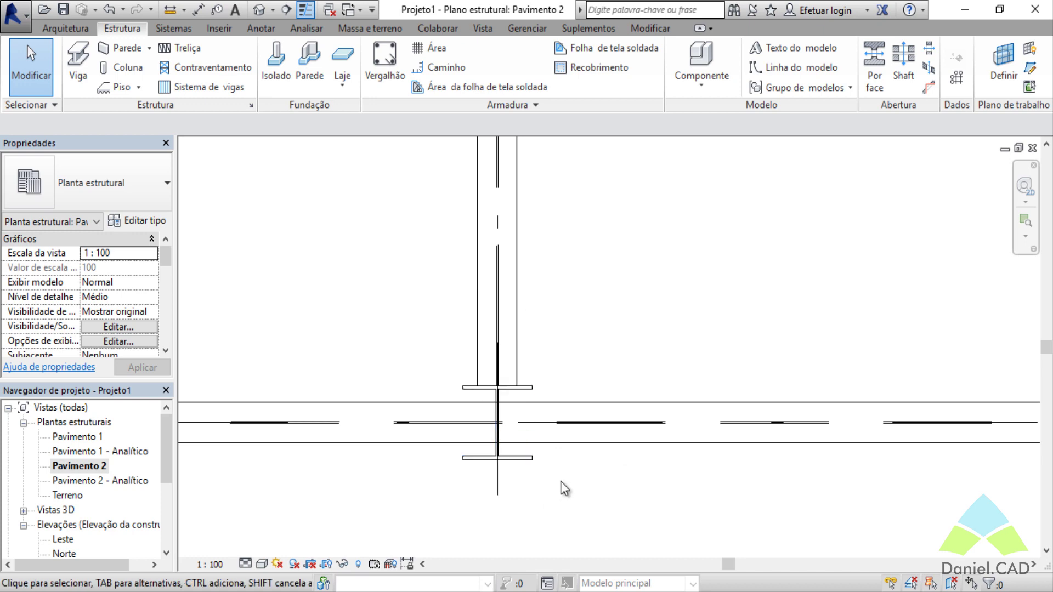
- Align the column flange to the reference line
click(81, 31)
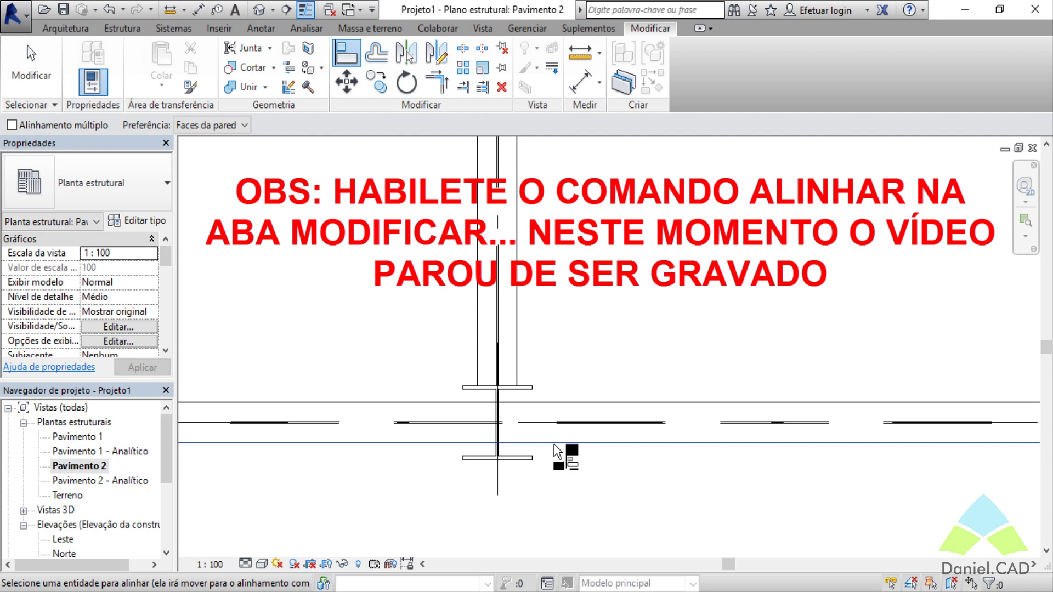
click(514, 459)
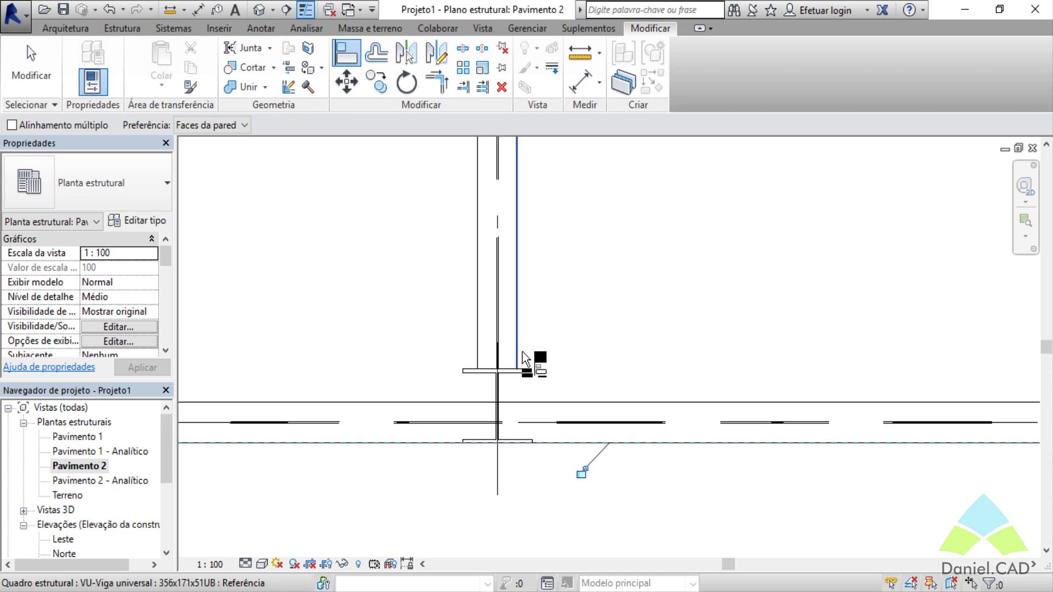
key(Escape)
- Snap the 356x171x51UB beam's end to the 305x305x97UC column's midpoint
click(507, 333)
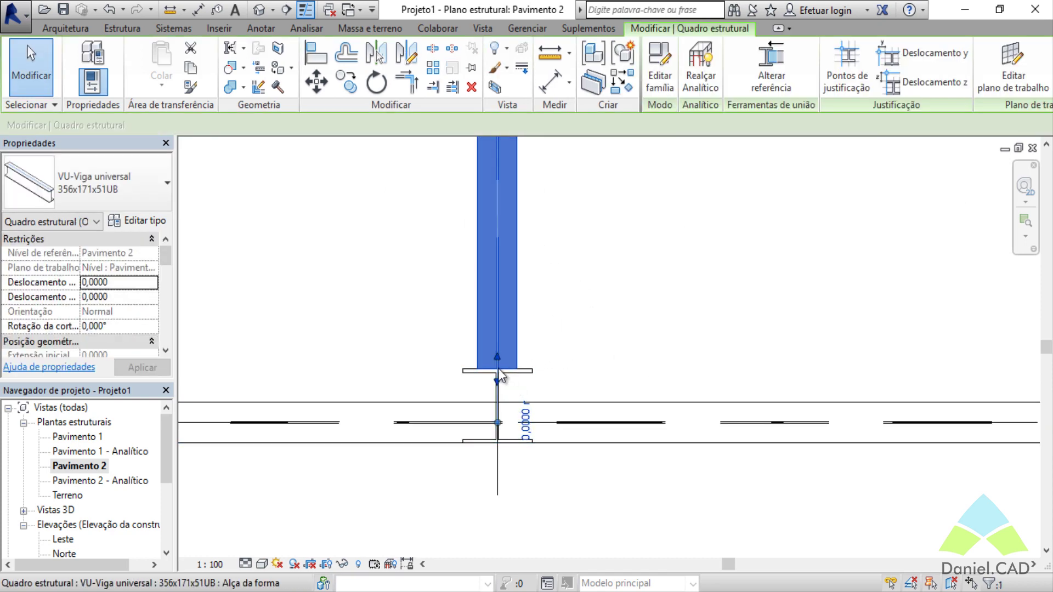
drag(498, 381, 499, 417)
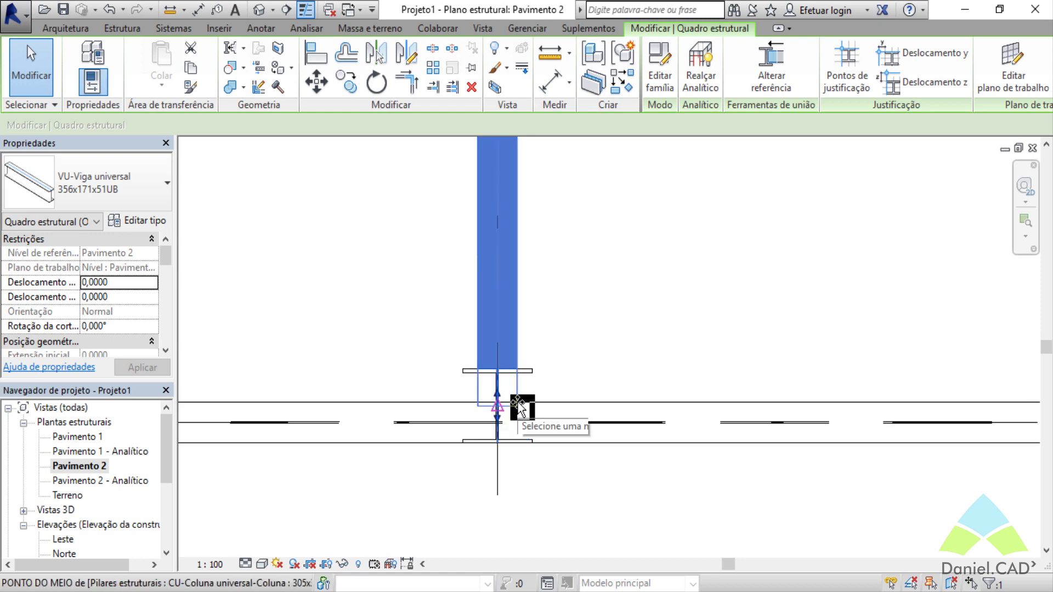
click(616, 349)
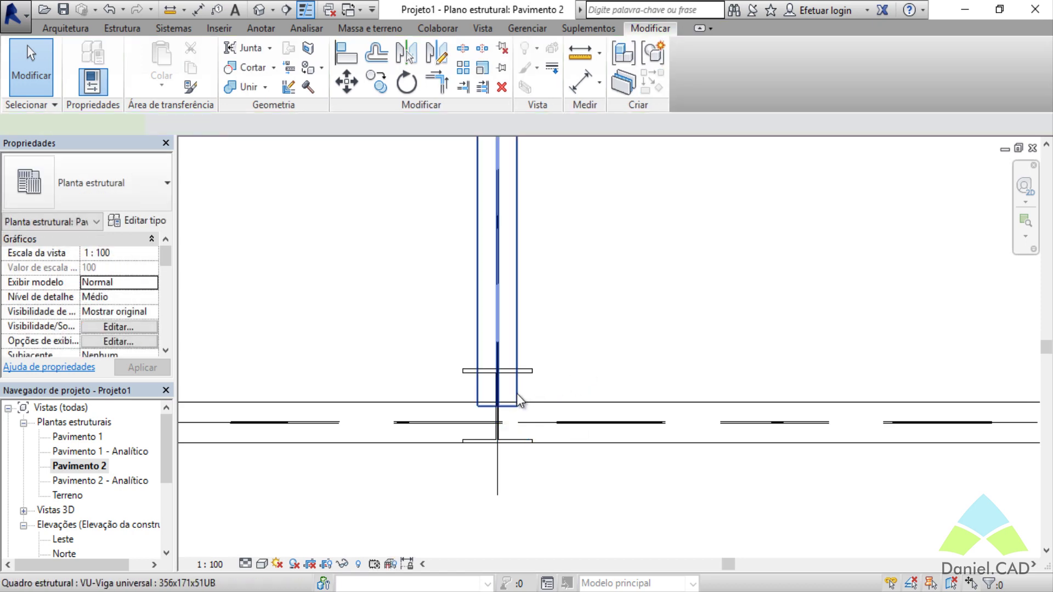
click(505, 416)
scroll(505, 416, up, 3)
drag(482, 396, 503, 372)
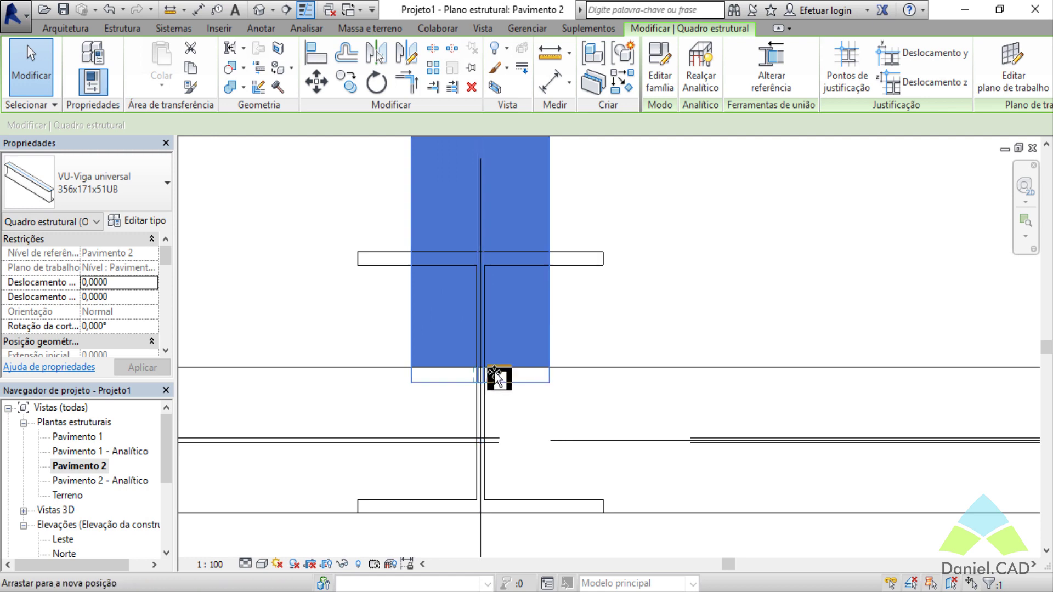
click(642, 334)
scroll(642, 334, down, 2)
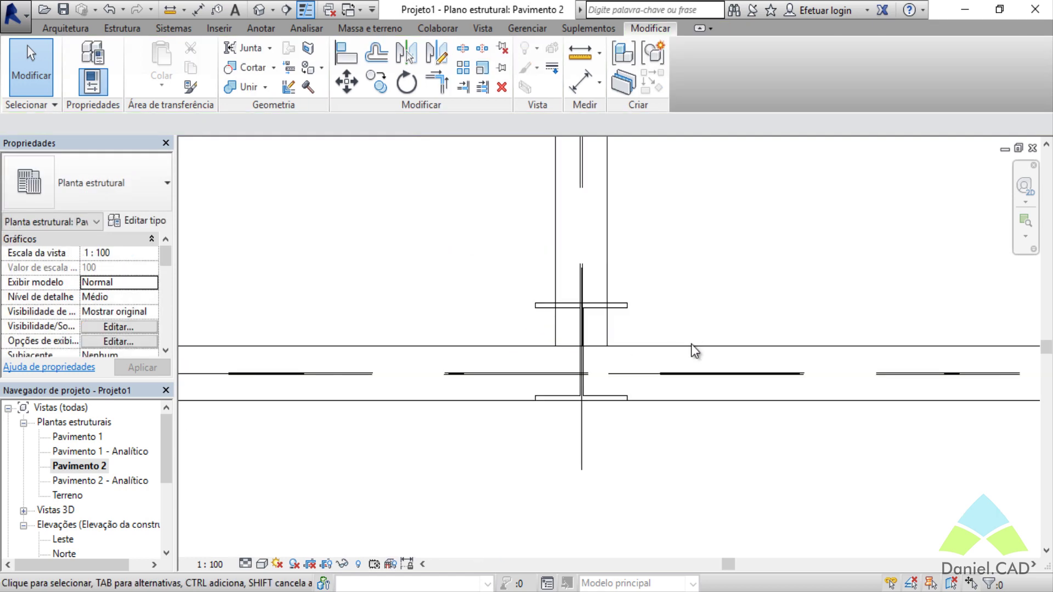
middle_drag(691, 344, 611, 578)
scroll(627, 422, up, 2)
scroll(564, 356, down, 3)
scroll(561, 376, up, 3)
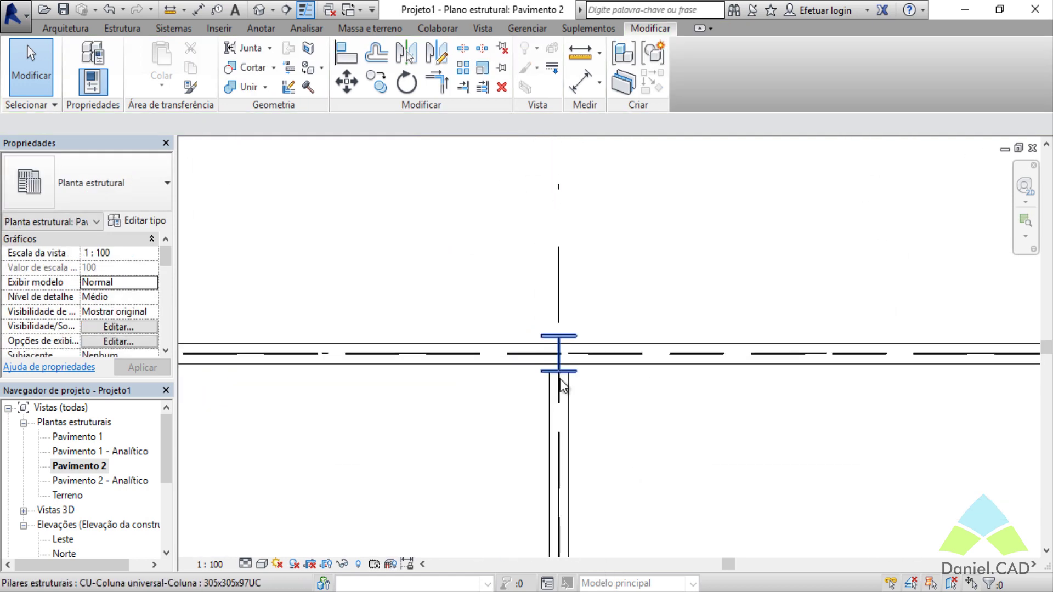
scroll(583, 405, up, 3)
middle_drag(638, 285, 673, 429)
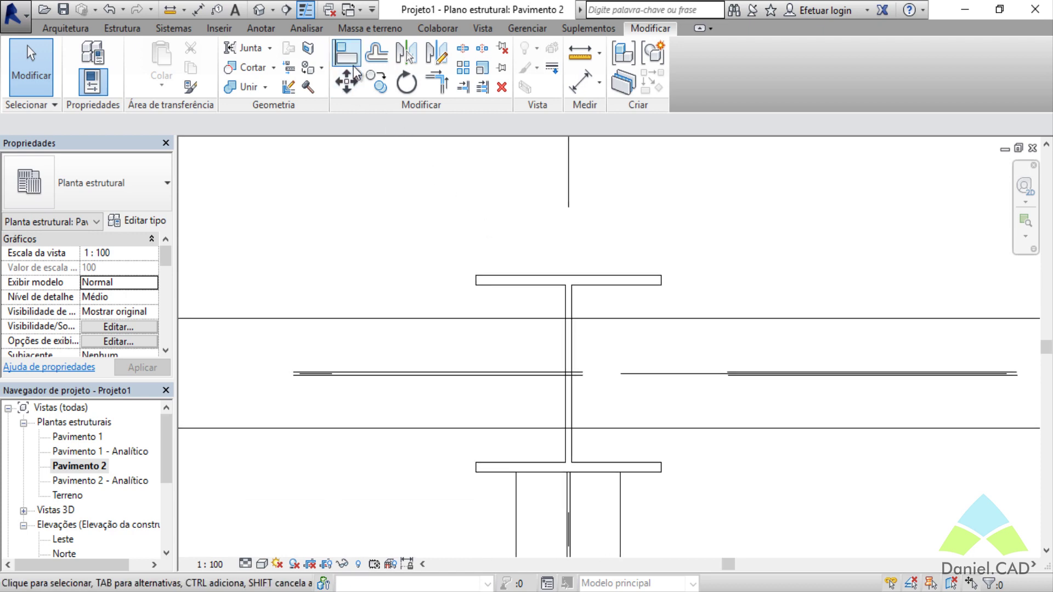
- Align the column flange to the beam's reference line
click(351, 61)
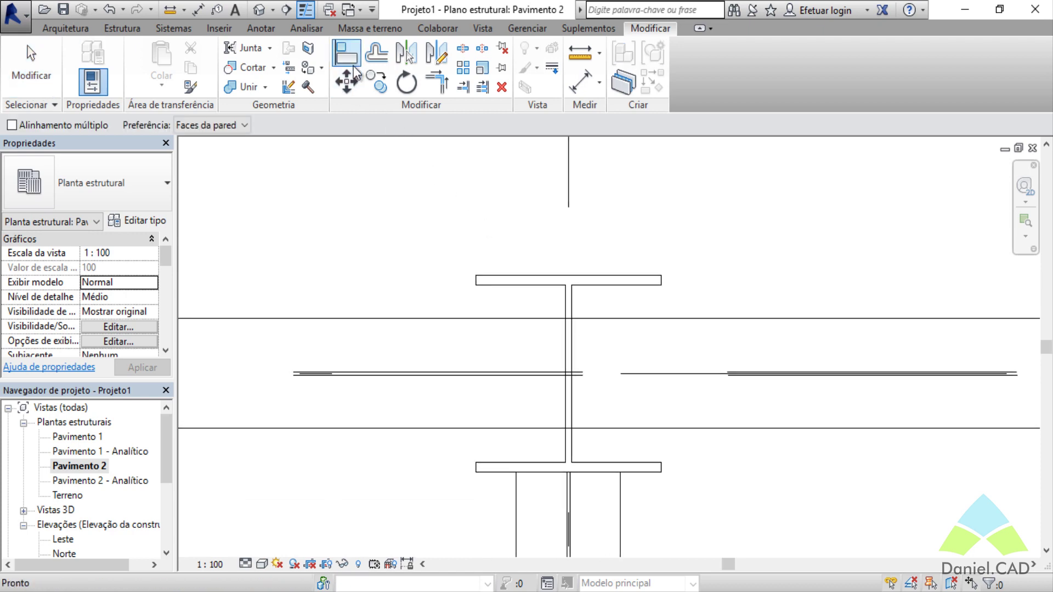
click(708, 319)
click(642, 280)
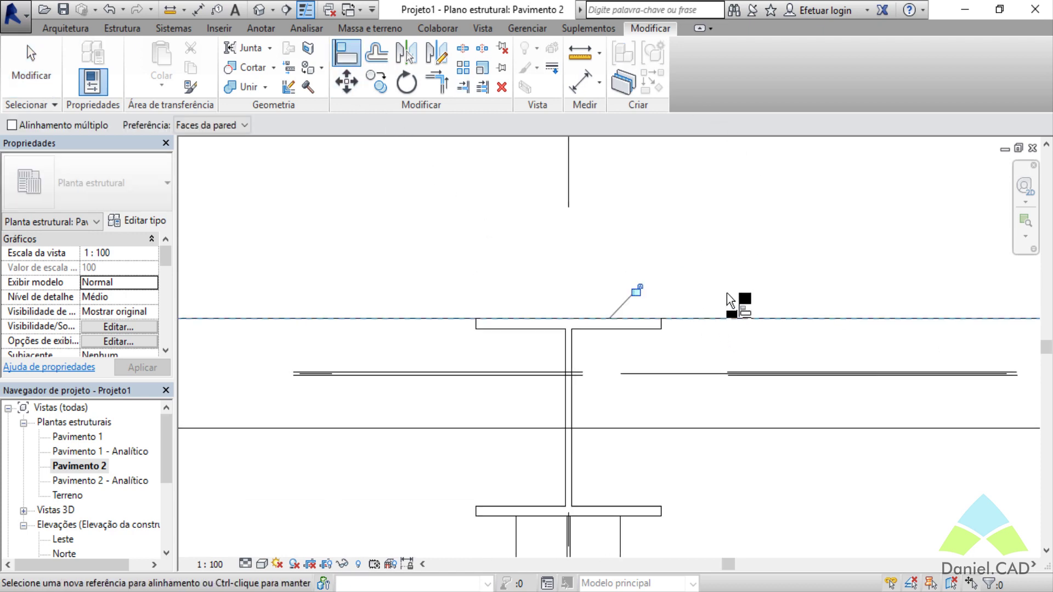
middle_drag(762, 432, 782, 254)
key(Escape)
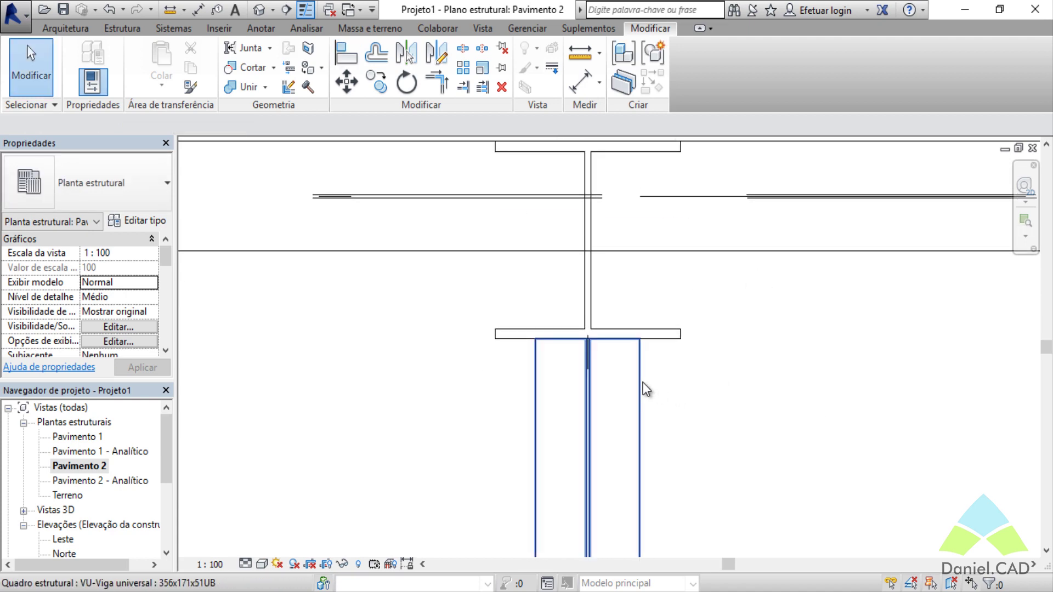
- Stretch the lower beam's end to the Eixo 2 intersection and zoom to fit the plan
click(642, 382)
click(610, 357)
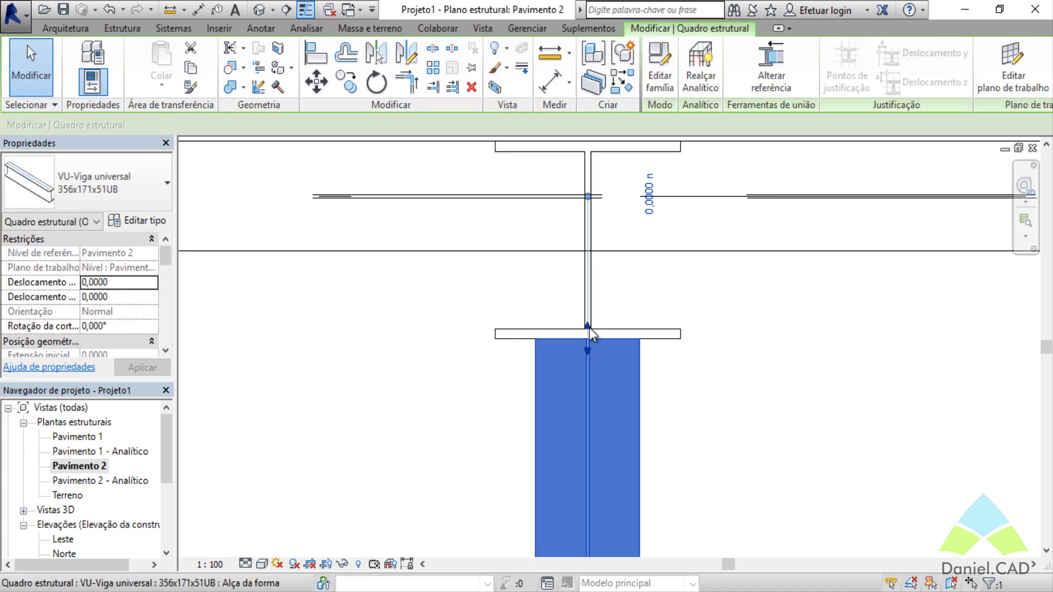
drag(589, 328, 605, 253)
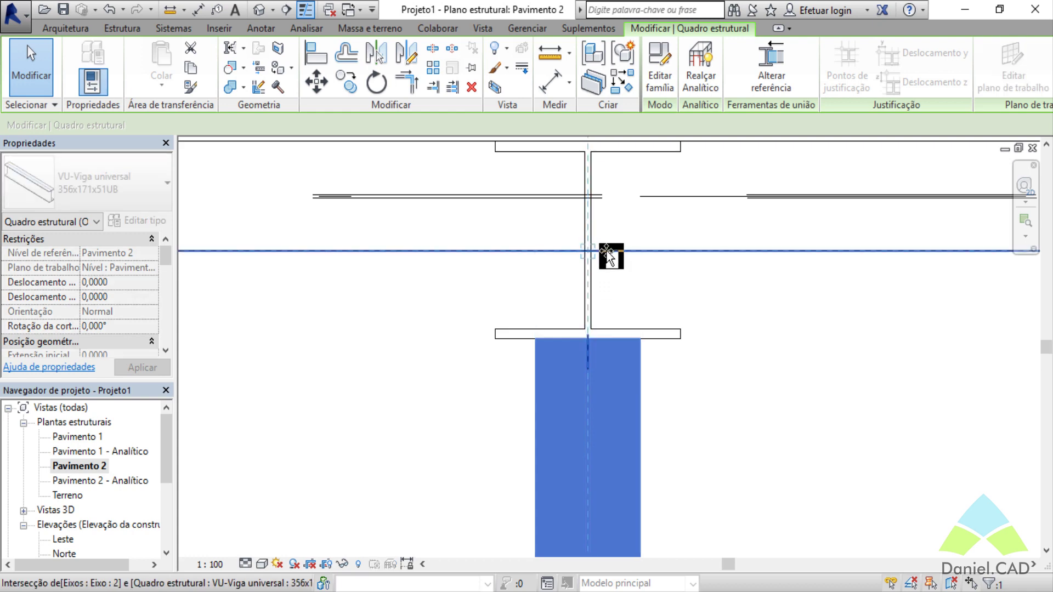
click(699, 321)
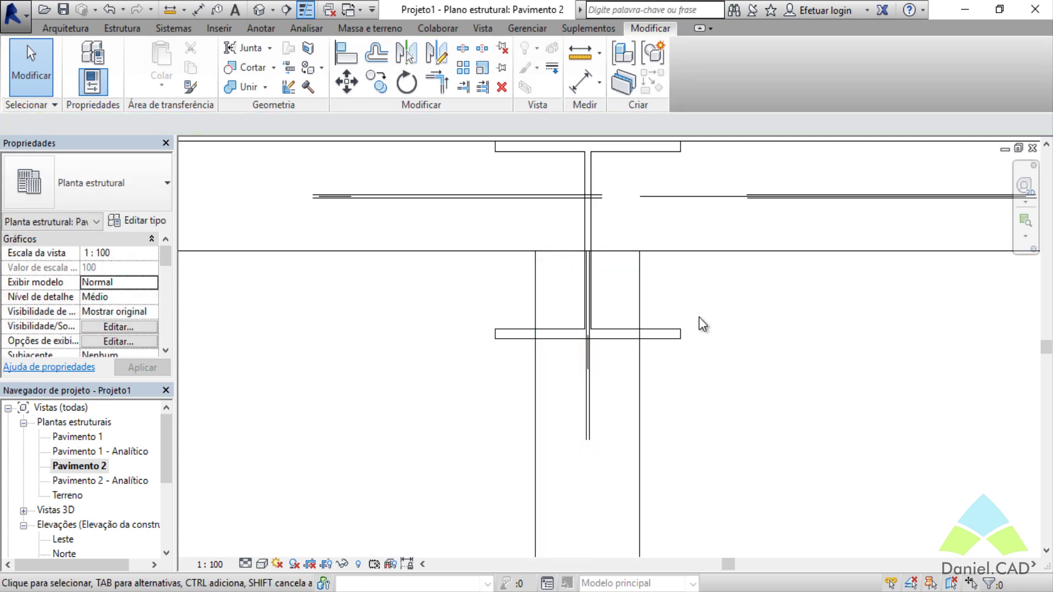
scroll(799, 377, down, 3)
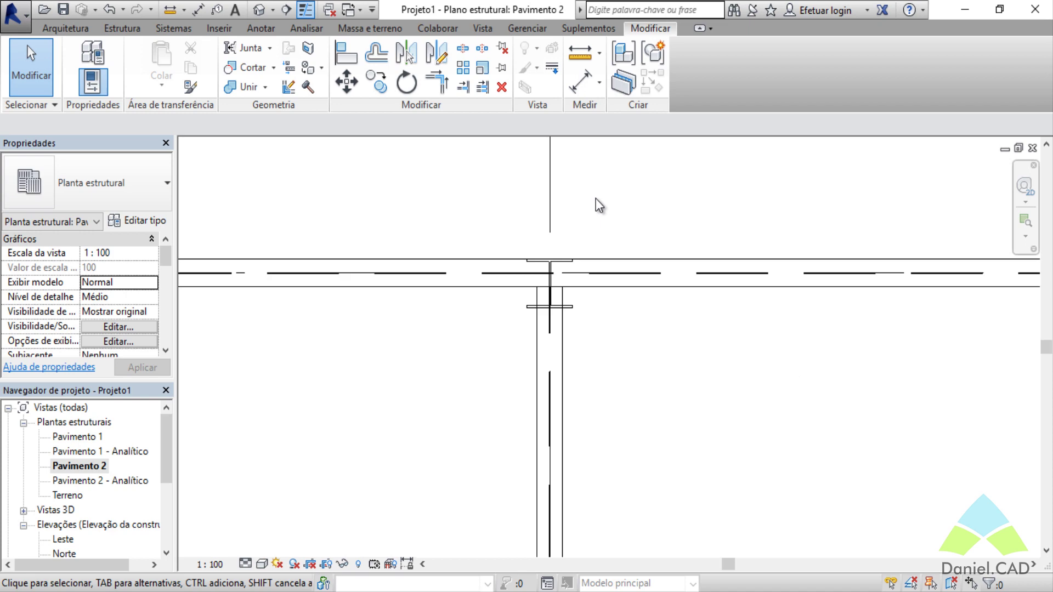
scroll(596, 199, down, 2)
middle_drag(596, 199, 601, 253)
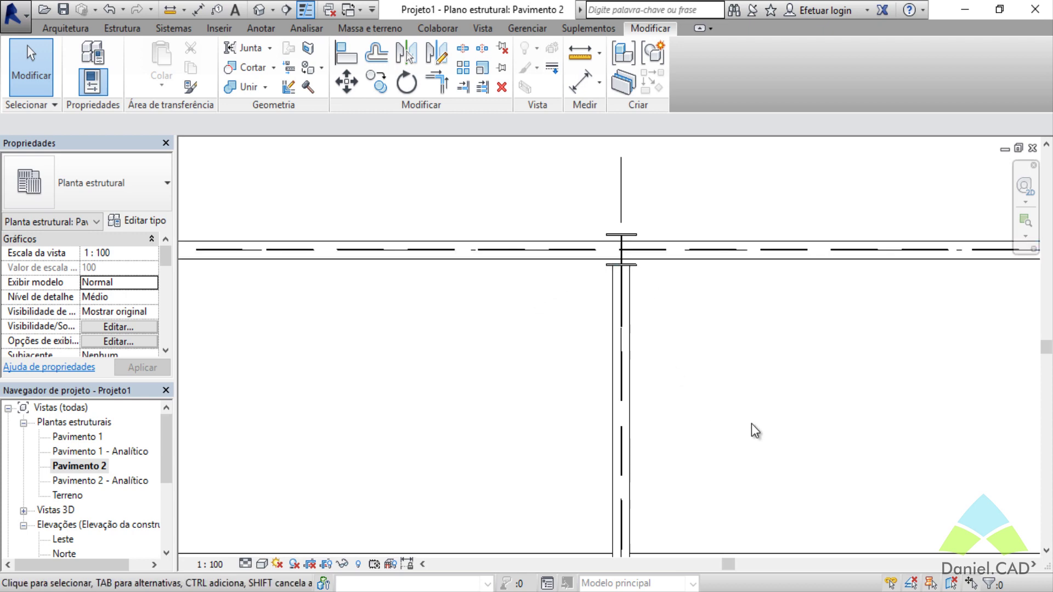
key(z)
key(f)
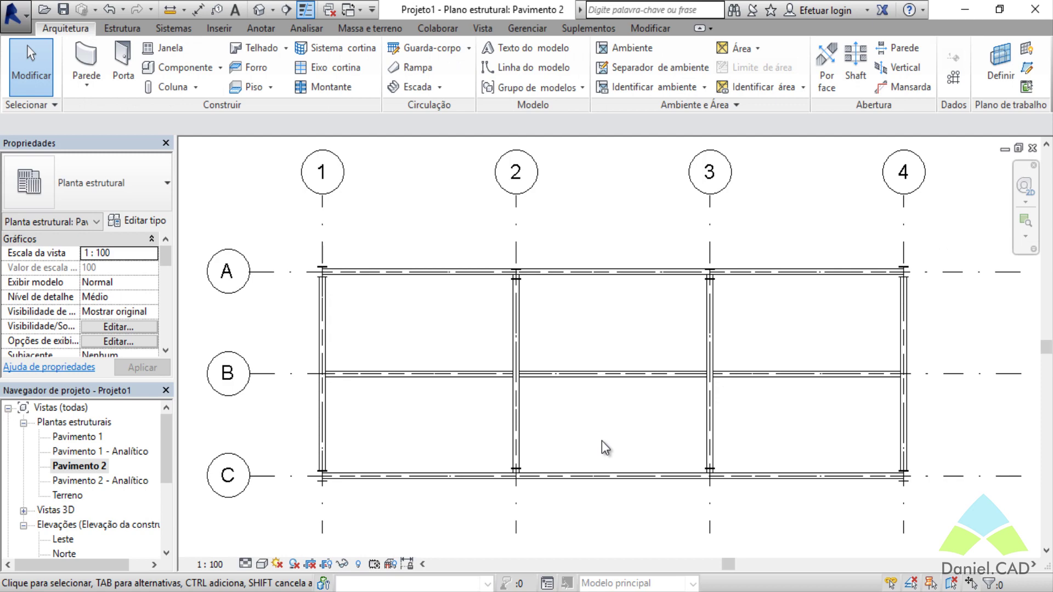
- Switch to the default {3D} view and pan to frame the steel columns and beams
click(259, 9)
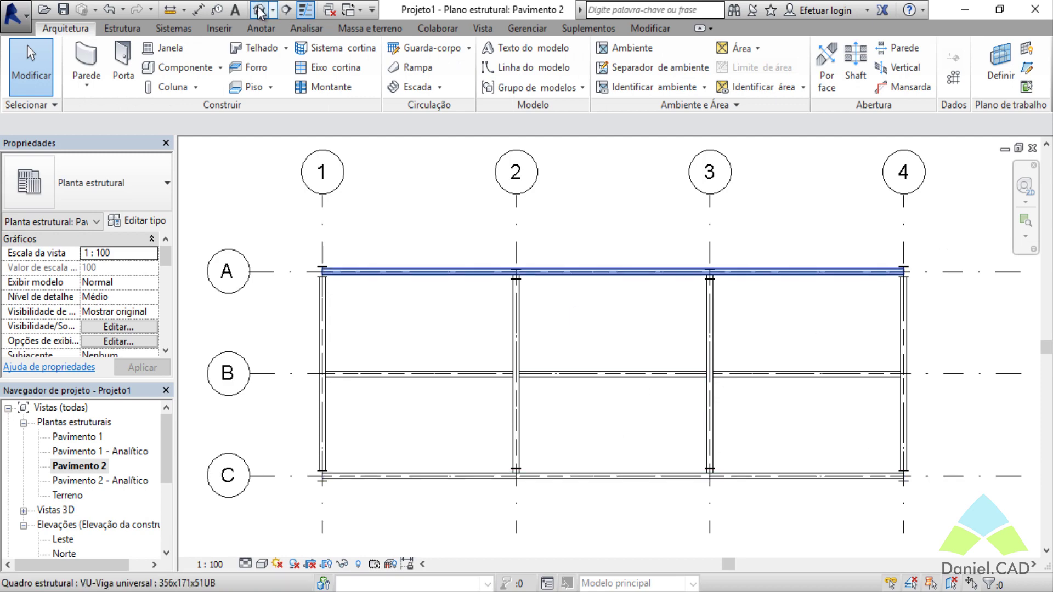
middle_drag(723, 401, 683, 389)
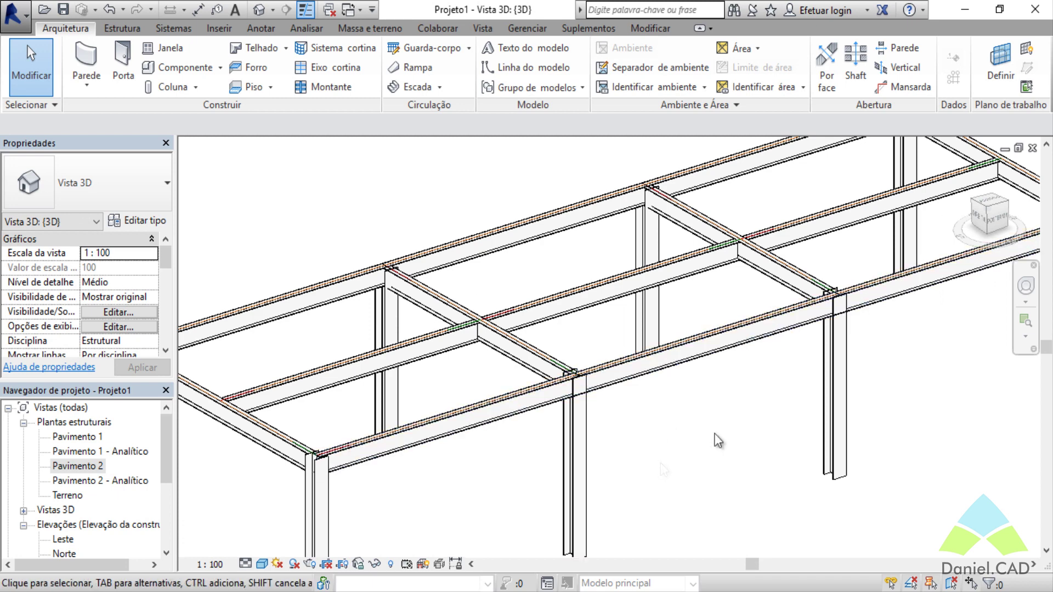
middle_drag(700, 409, 692, 337)
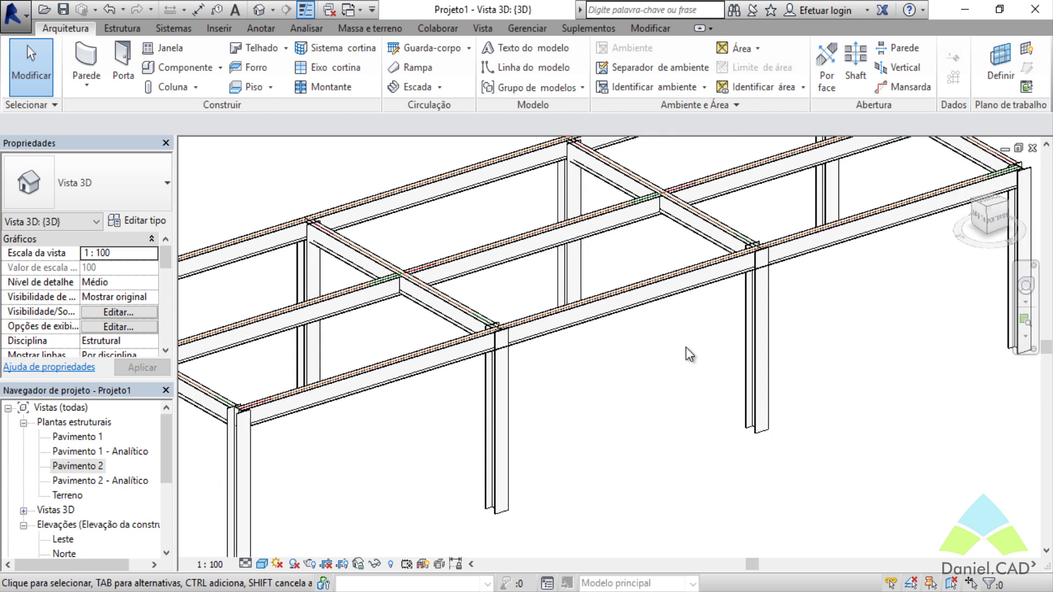
- Attach both front column tops to the front beam with Attach Style 'Cortar coluna'
click(498, 509)
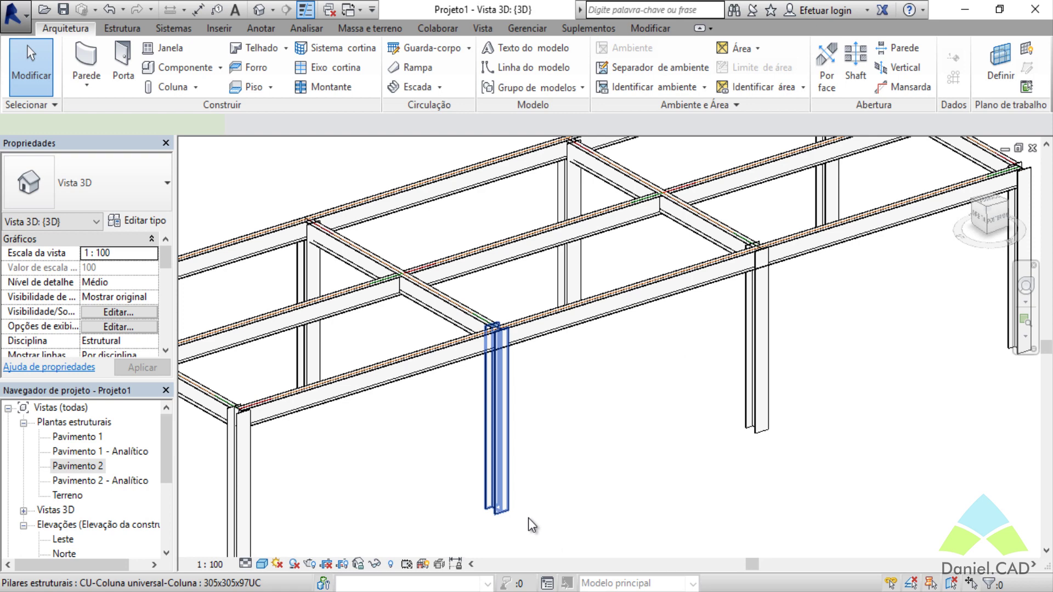
ctrl+click(754, 414)
click(817, 381)
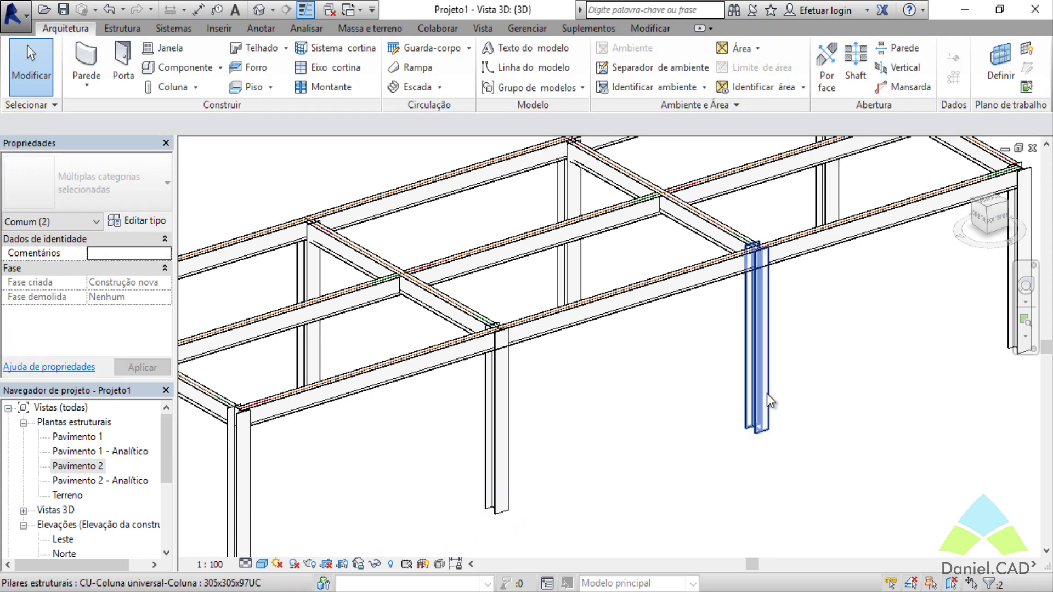
ctrl+click(504, 472)
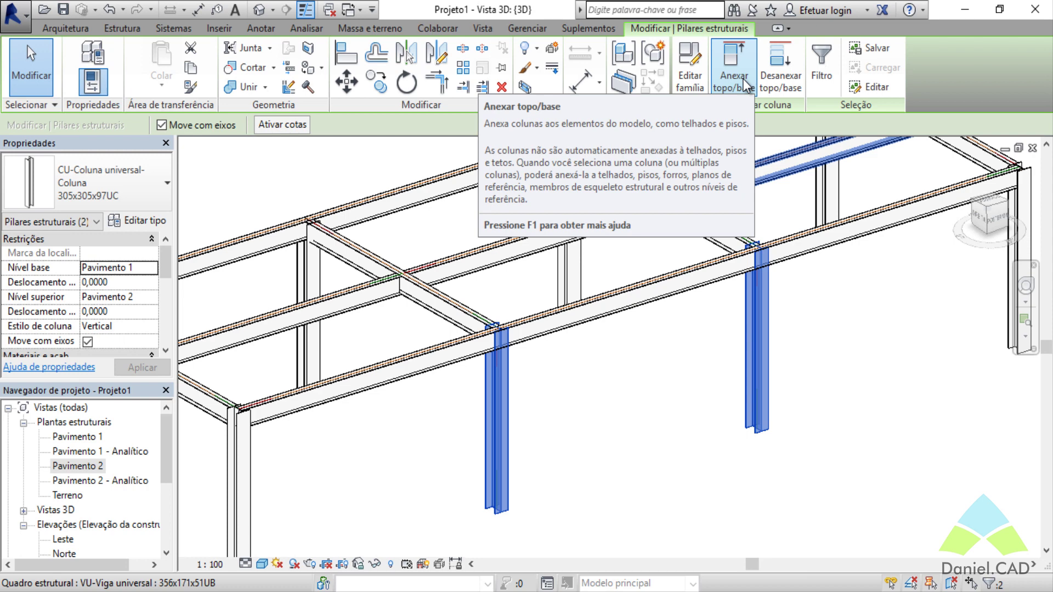
click(743, 78)
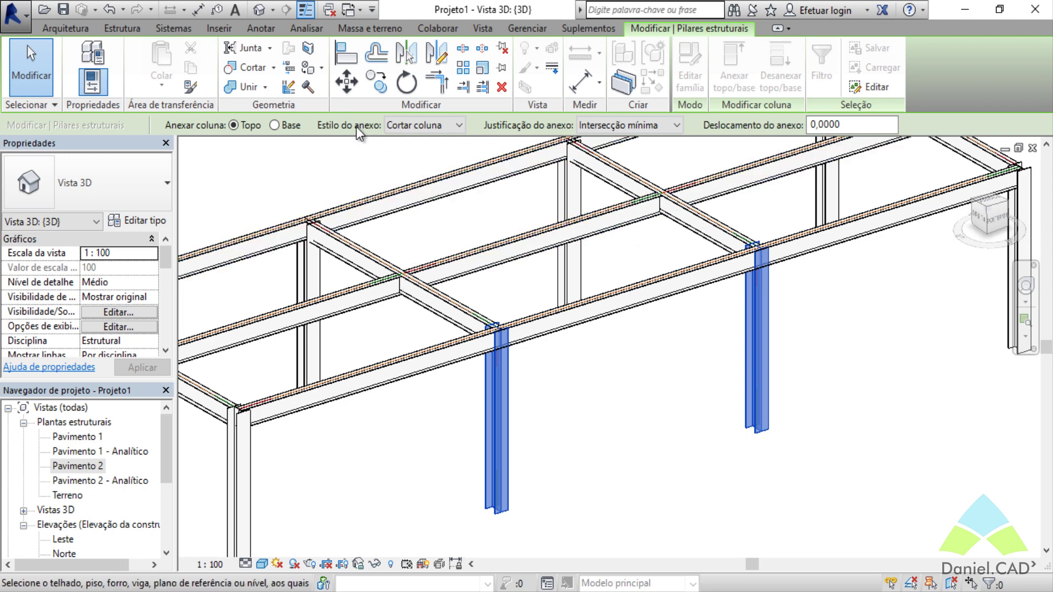
click(431, 127)
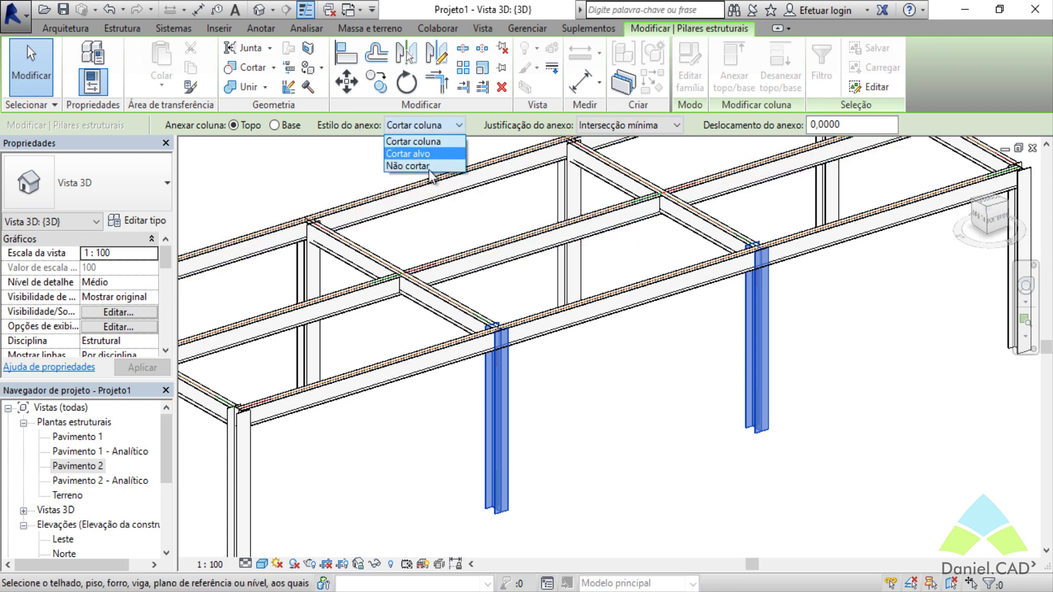
click(439, 134)
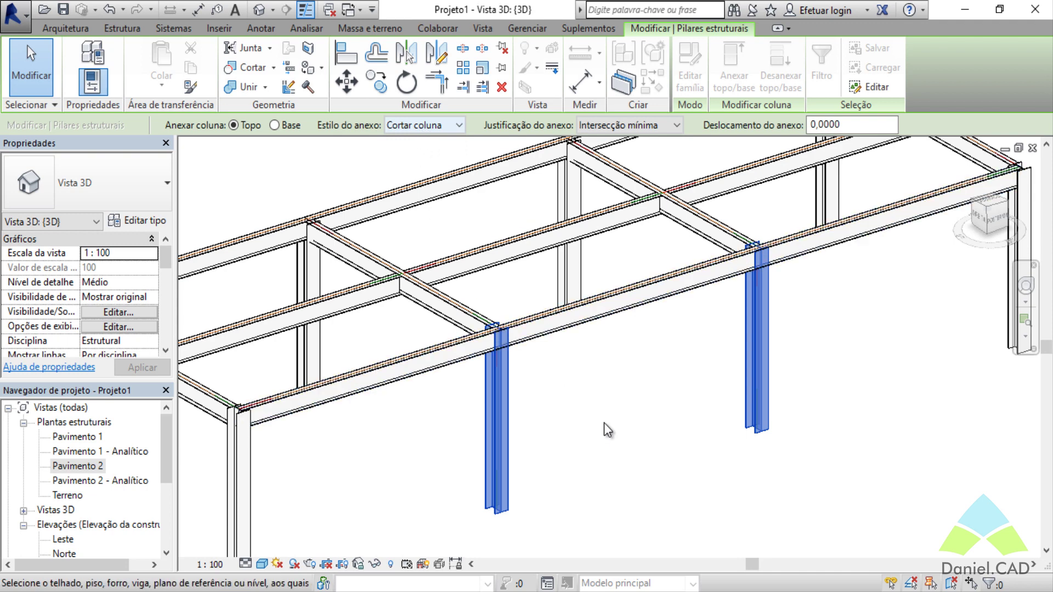
click(596, 327)
key(Escape)
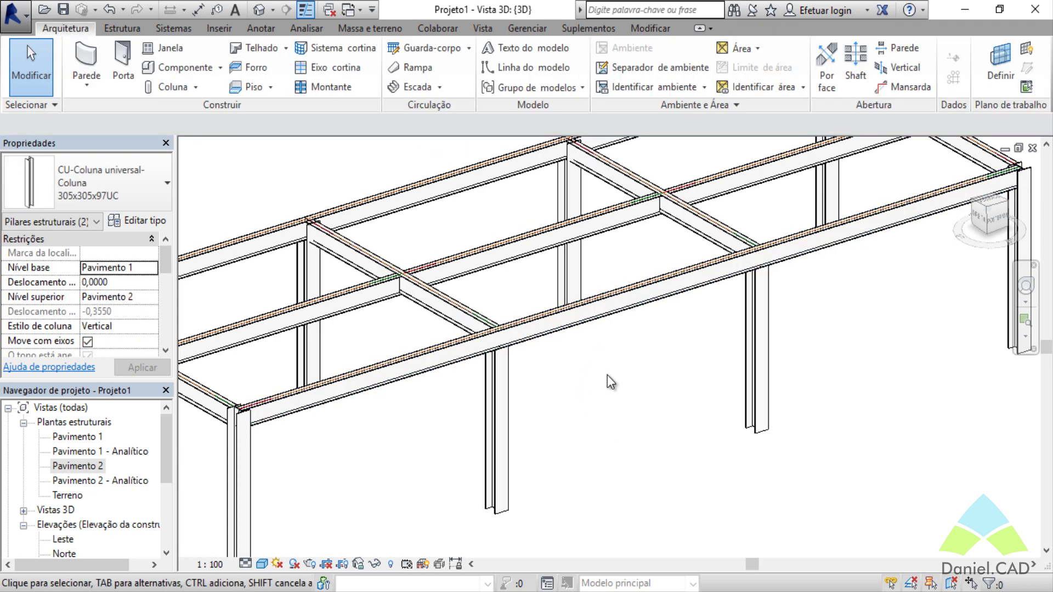
- Orbit and zoom the 3D frame to check the attached column tops
shift+middle_drag(544, 455, 715, 328)
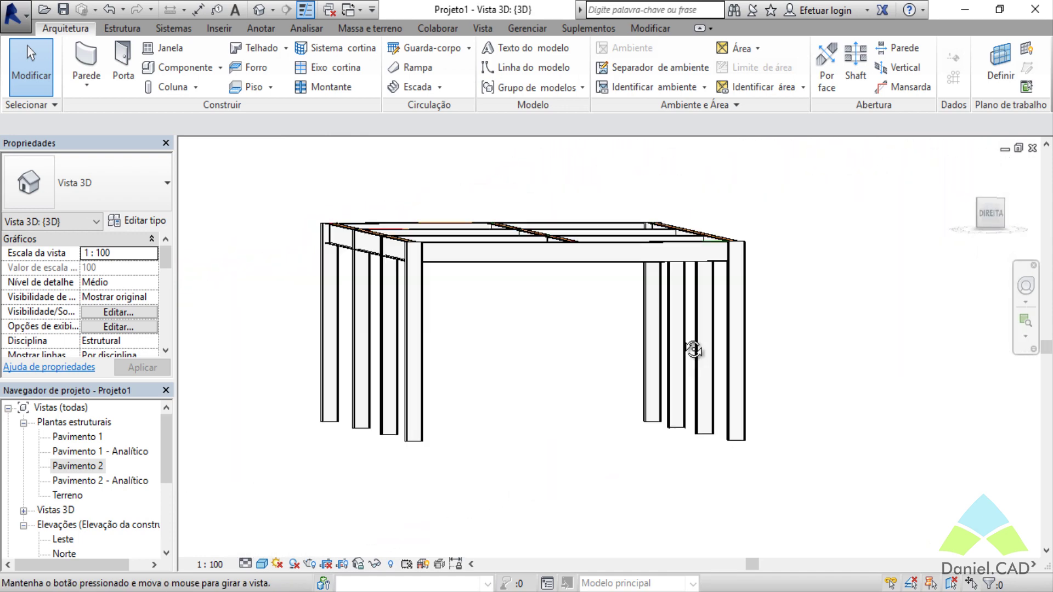
scroll(775, 305, up, 3)
scroll(776, 303, up, 2)
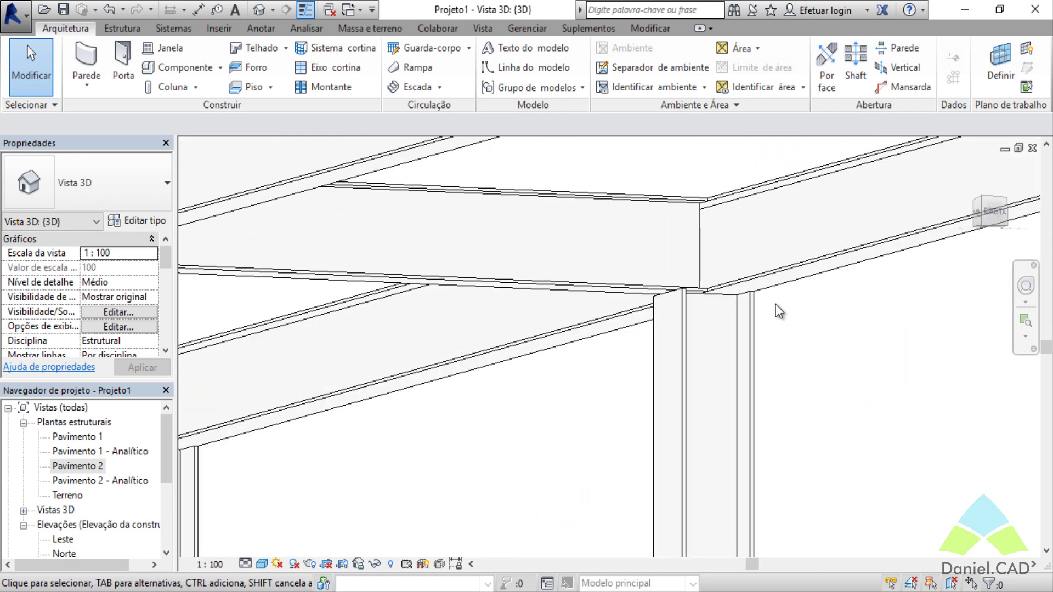
scroll(836, 368, down, 5)
mouse_move(880, 395)
shift+middle_down()
mouse_move(693, 400)
mouse_move(703, 423)
mouse_move(735, 422)
mouse_move(710, 449)
shift+middle_up()
scroll(707, 432, down, 2)
scroll(570, 378, up, 3)
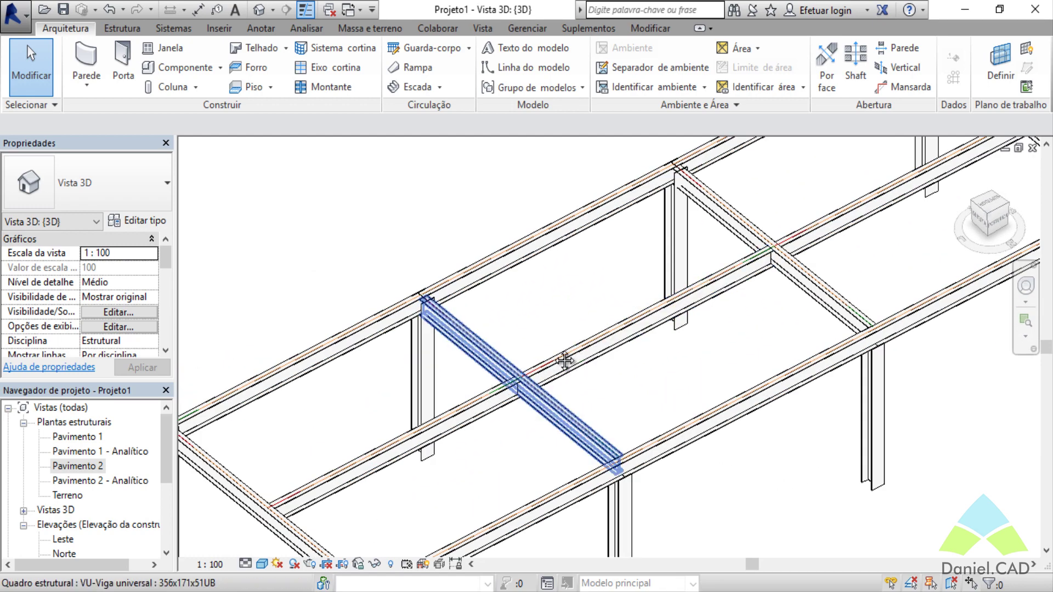
- Attach the two central-bay column tops to the beam above using Anexar topo/base, then orbit to inspect
middle_drag(439, 385, 515, 352)
click(508, 351)
ctrl+click(795, 233)
middle_drag(795, 233, 748, 279)
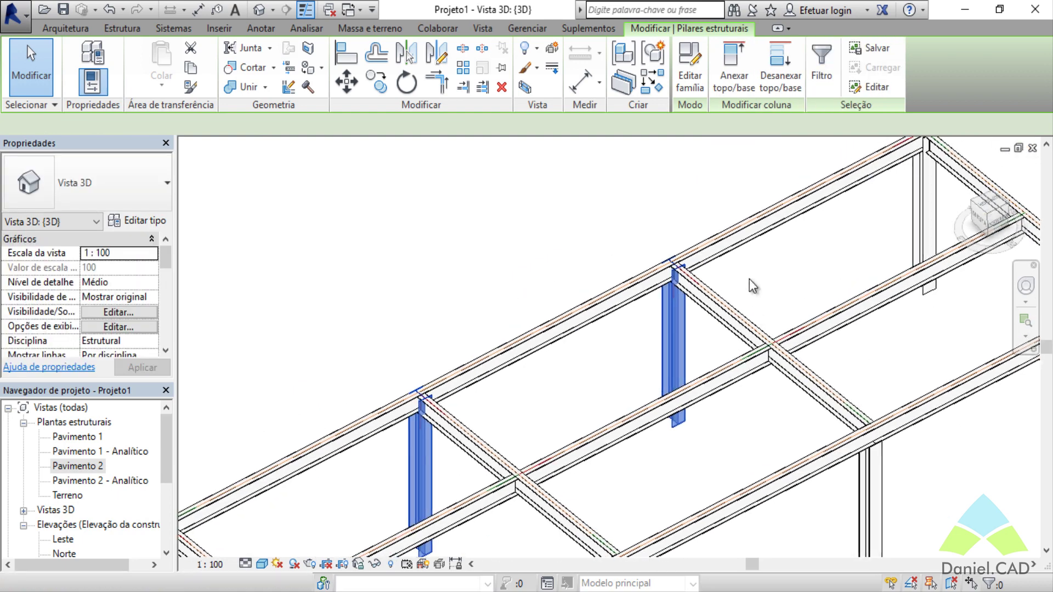
click(725, 79)
click(593, 205)
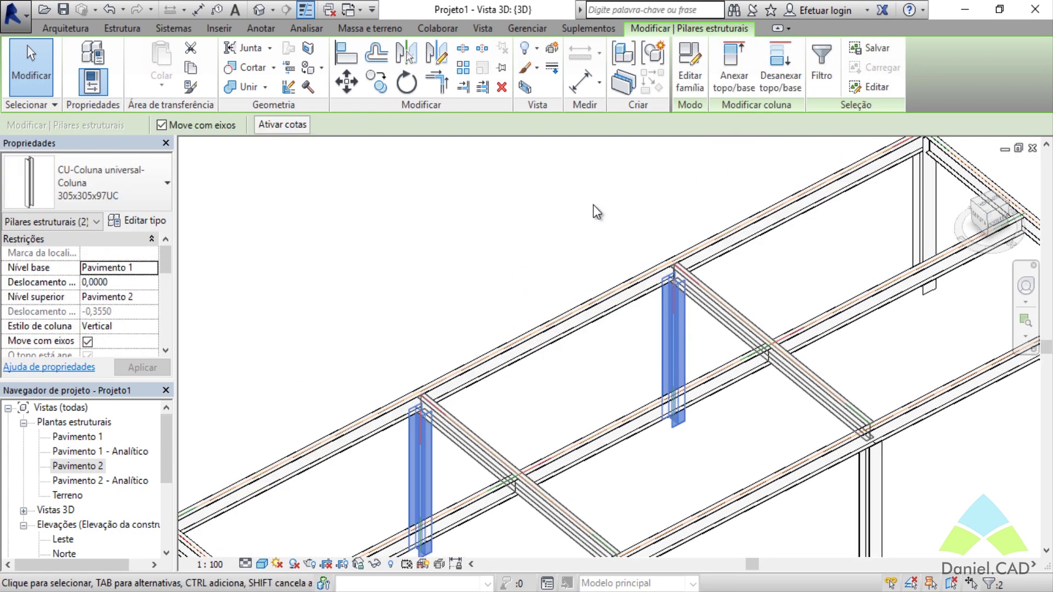
key(Escape)
scroll(618, 371, down, 5)
mouse_move(665, 399)
shift+middle_down()
mouse_move(566, 289)
mouse_move(785, 351)
shift+middle_up()
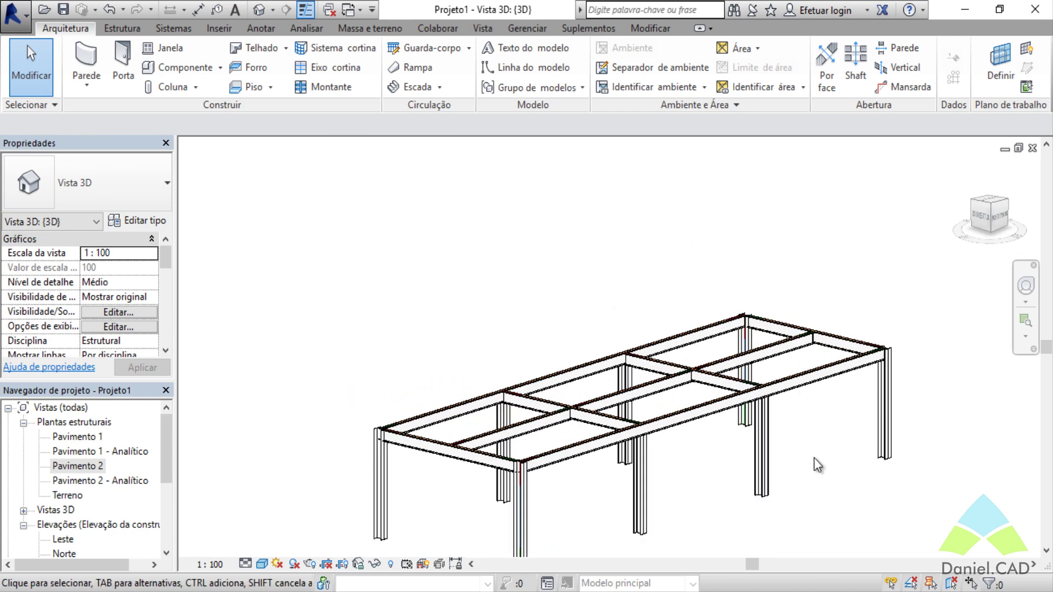
mouse_move(813, 459)
shift+middle_down()
mouse_move(808, 488)
mouse_move(819, 421)
shift+middle_up()
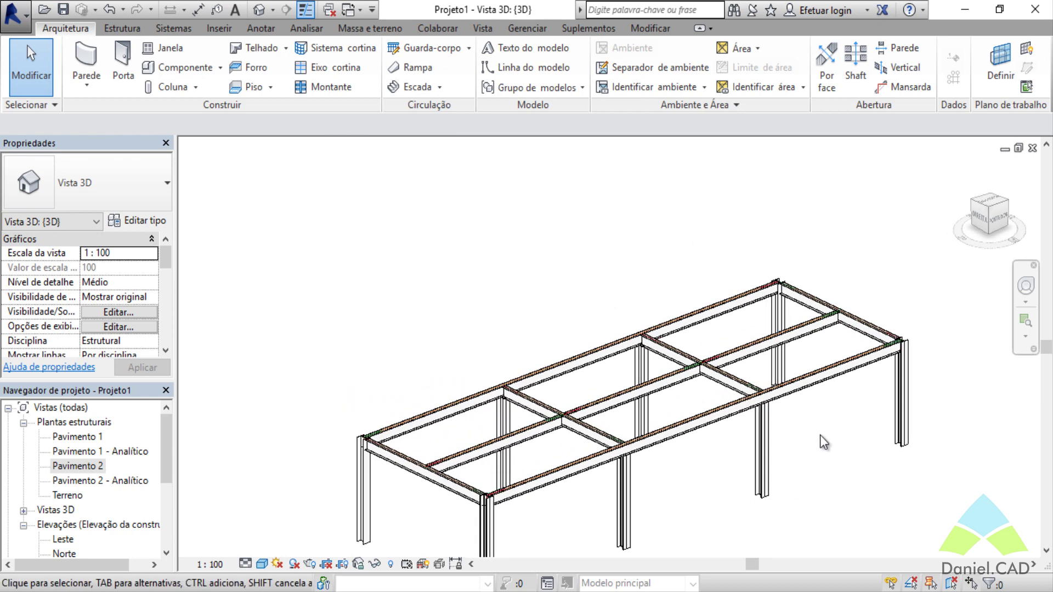
- On the Pavimento 2 plan, place a structural column at grid intersection 1/B
double_click(93, 466)
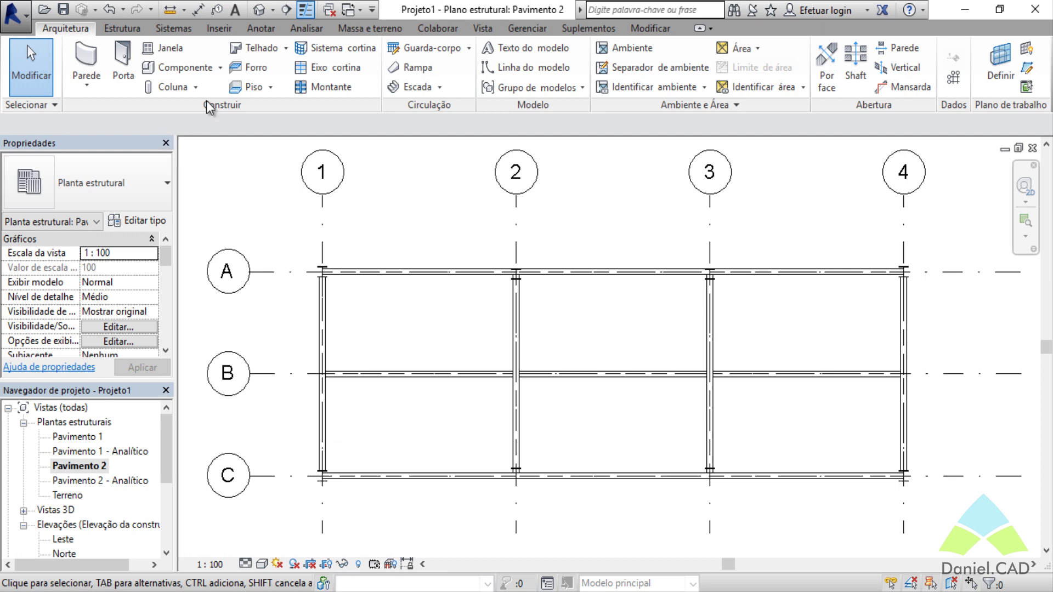
click(123, 29)
key(c)
key(l)
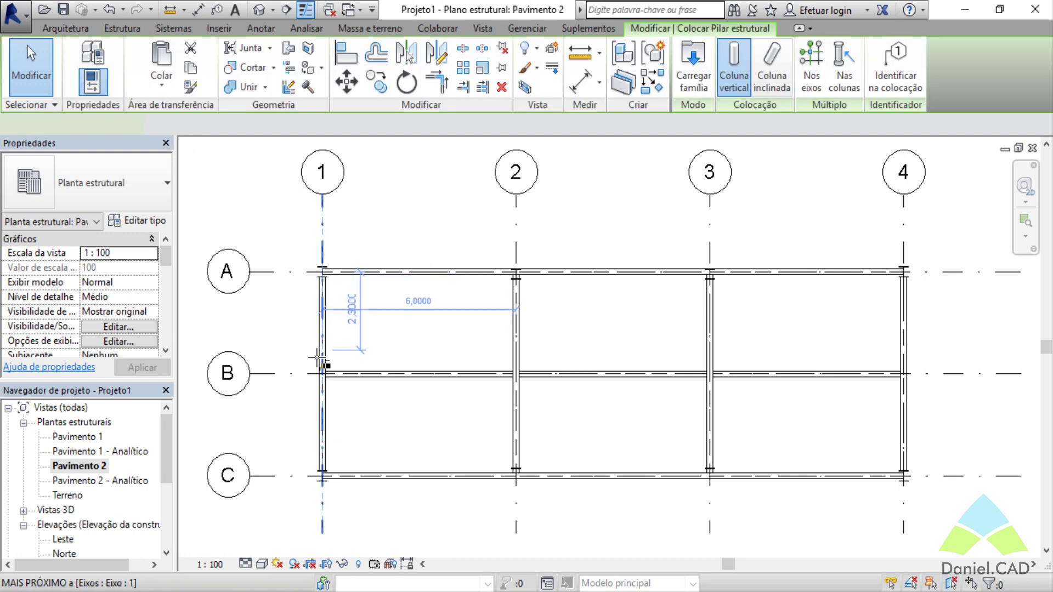
scroll(323, 377, up, 5)
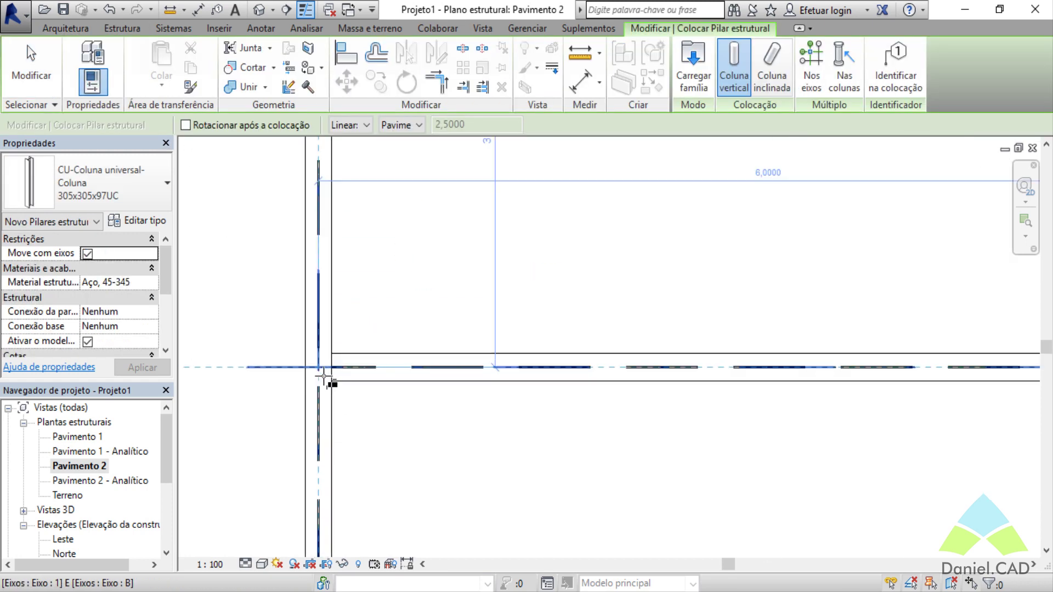
scroll(328, 376, up, 3)
click(429, 436)
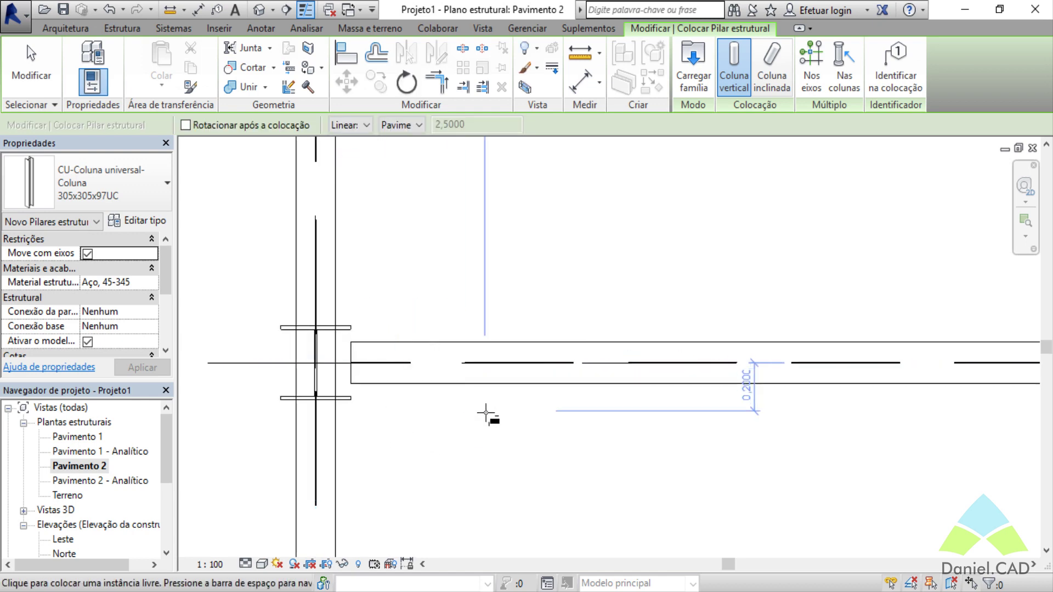
key(Escape)
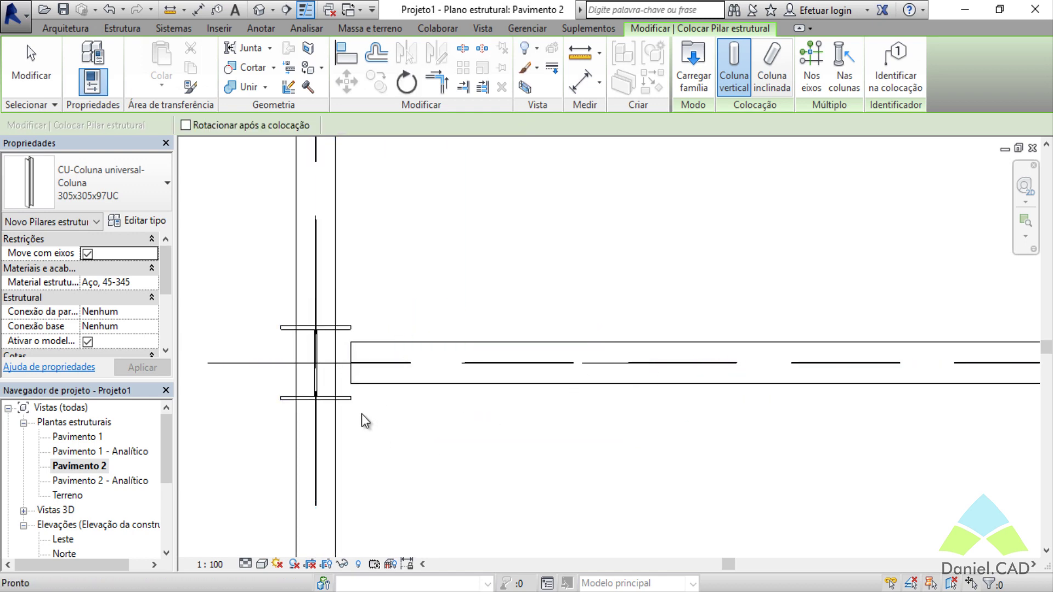
- Rotate the 1/B column 90° so its flanges run vertically
click(343, 400)
key(space)
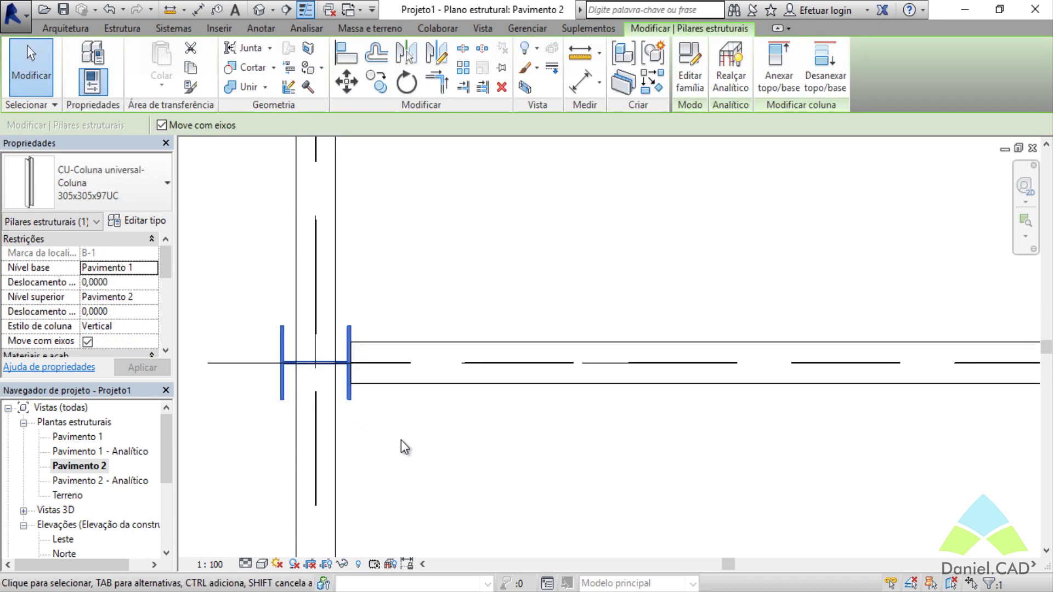
key(Escape)
key(Escape)
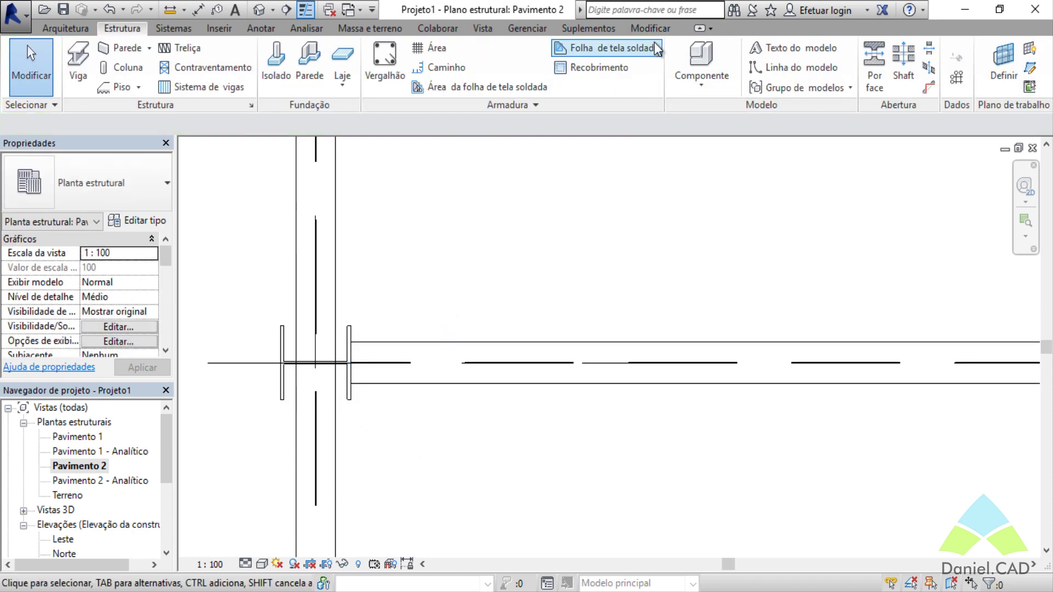
- Align the 1/B column to the beam's reference line
click(651, 29)
click(354, 64)
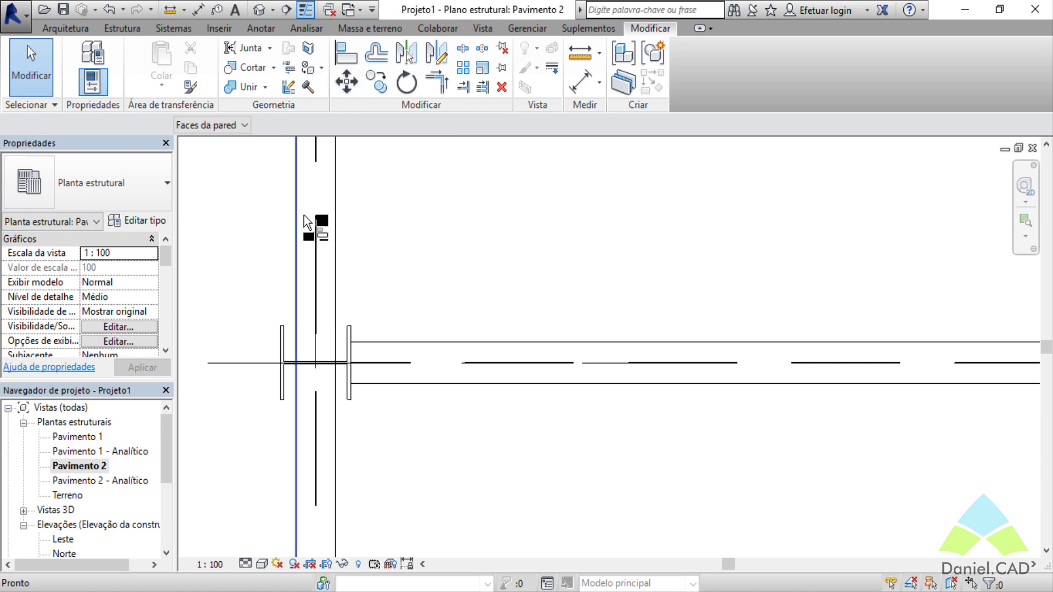
click(304, 215)
click(280, 343)
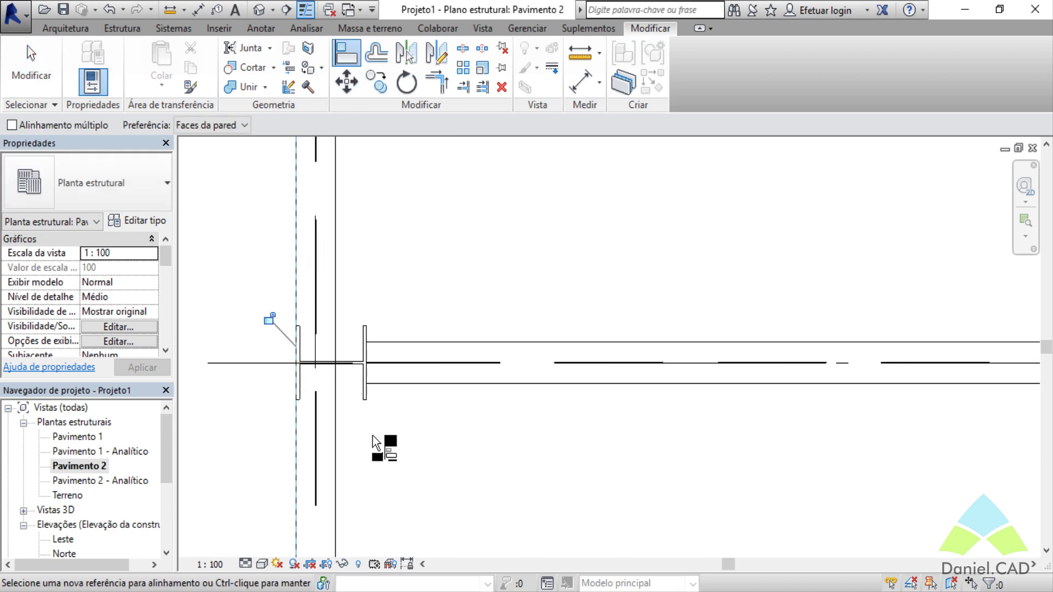
key(Escape)
- Extend the 356x171x51UB beam's end to the 1/B column midpoint
click(359, 368)
scroll(359, 368, up, 2)
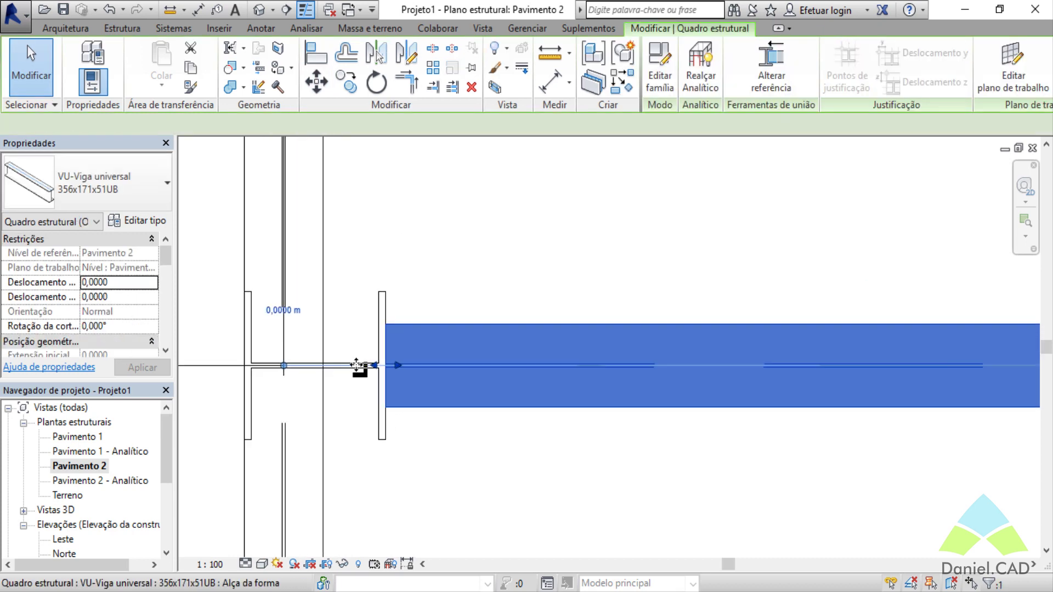
drag(376, 364, 323, 352)
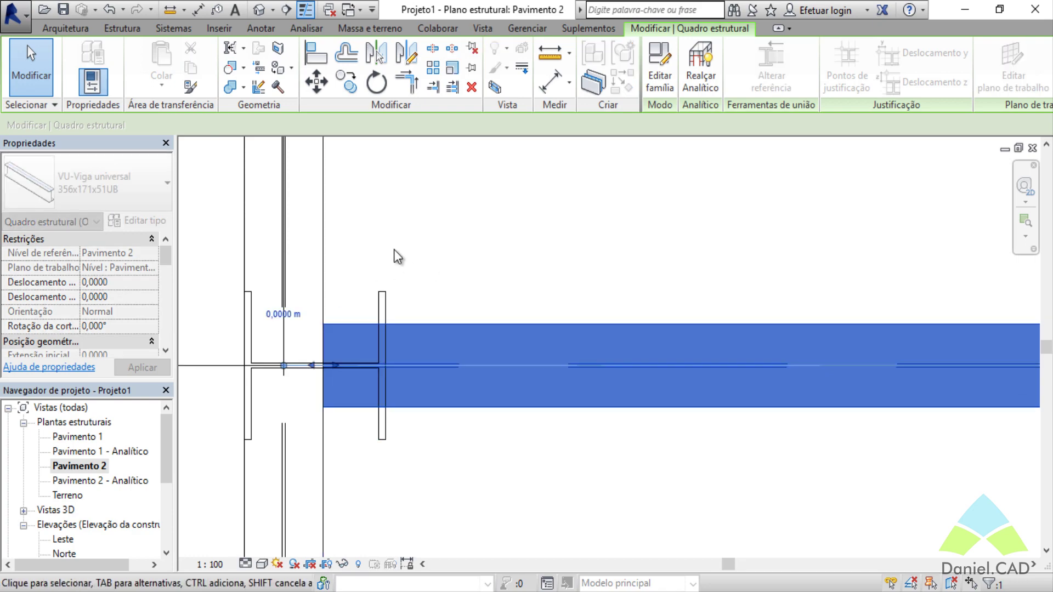
click(432, 268)
- In the 3D view, attach the 1/B column top to the beam above and orbit to check the joint
key(3)
key(d)
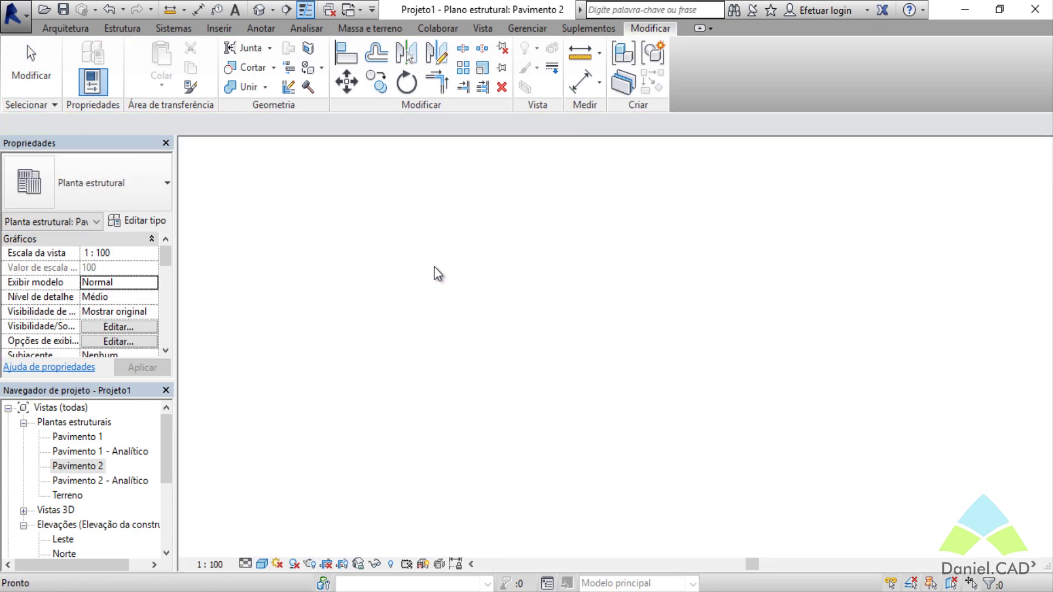
mouse_move(434, 273)
shift+middle_down()
mouse_move(584, 355)
mouse_move(463, 393)
mouse_move(274, 403)
shift+middle_up()
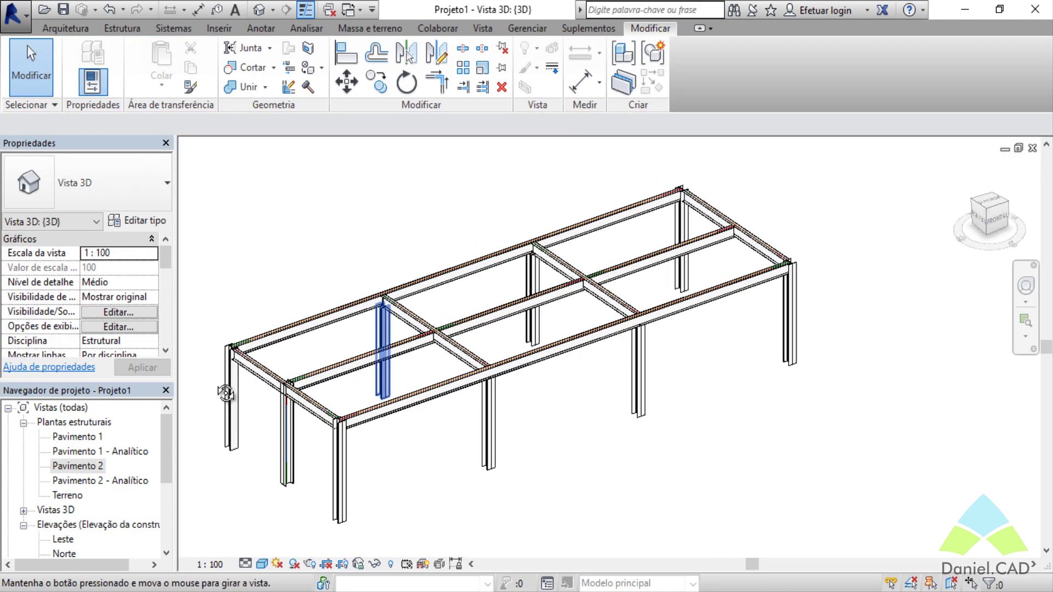
scroll(274, 403, up, 3)
scroll(259, 406, up, 3)
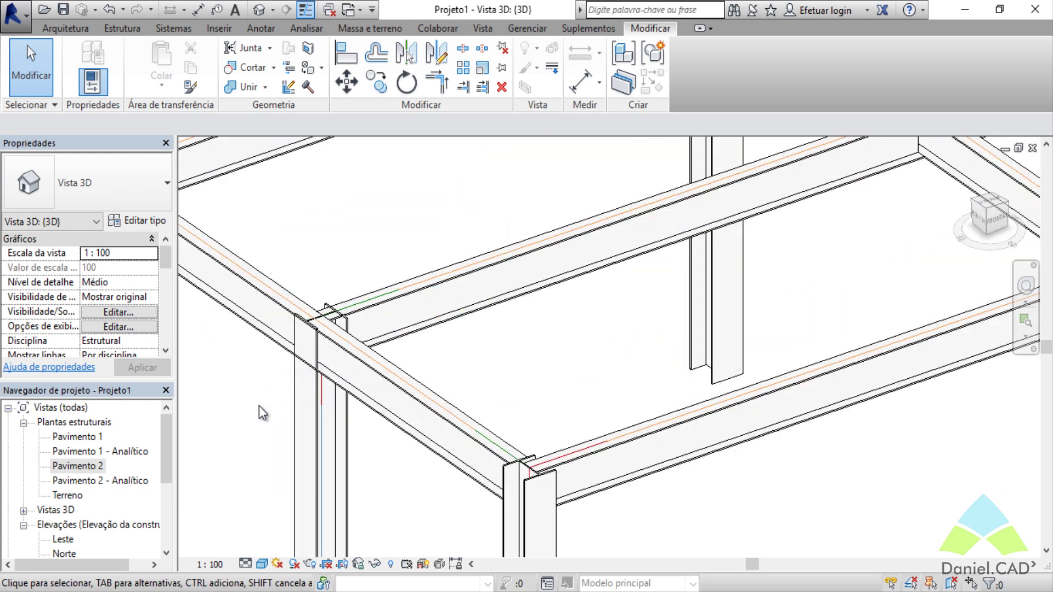
click(312, 427)
middle_drag(580, 422, 750, 357)
click(778, 75)
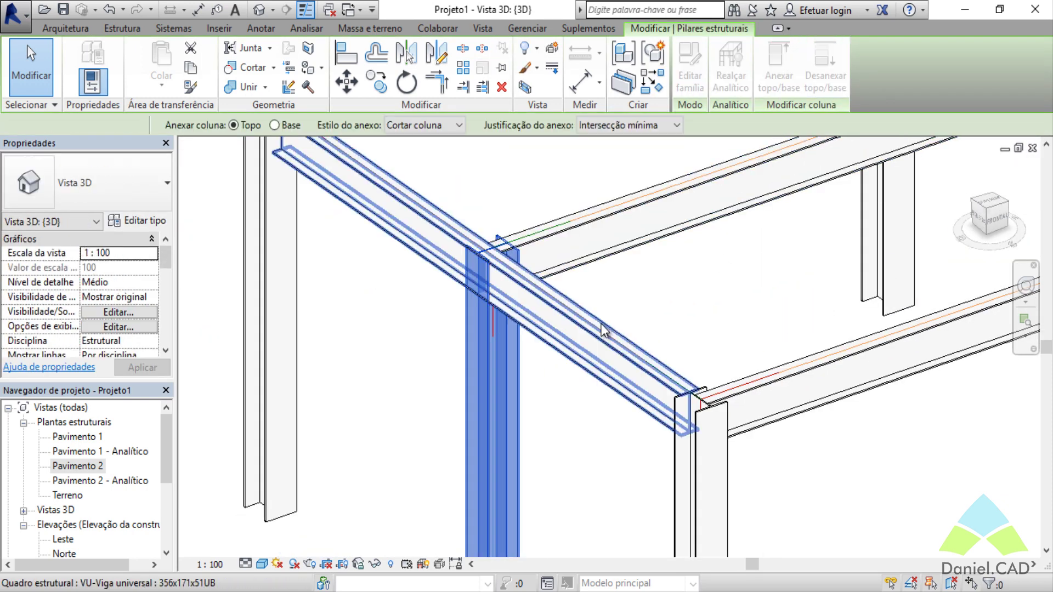
click(639, 281)
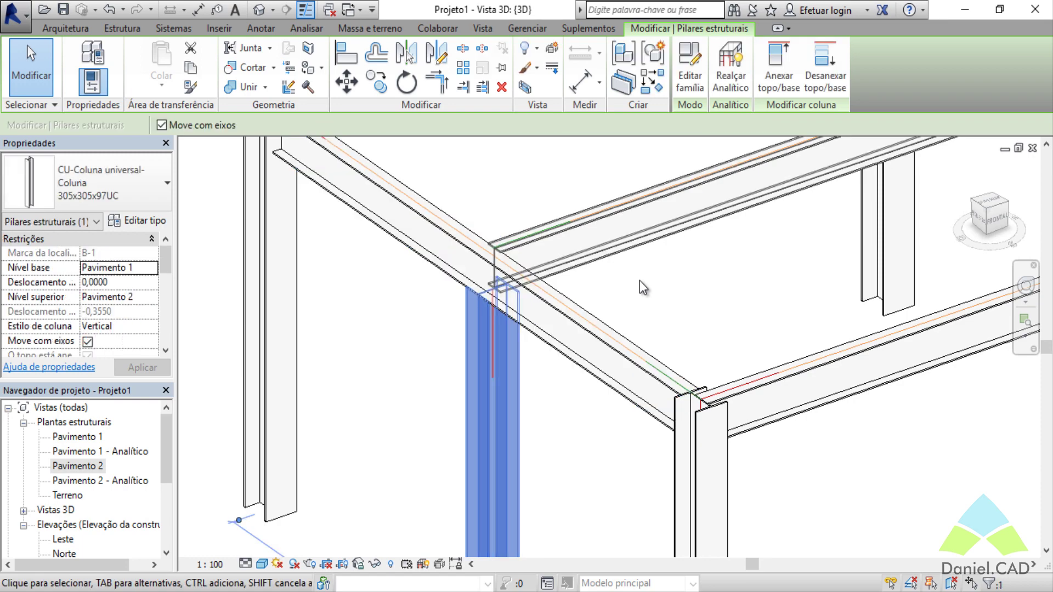
key(Escape)
mouse_move(694, 316)
shift+middle_down()
mouse_move(574, 336)
mouse_move(505, 393)
mouse_move(524, 412)
shift+middle_up()
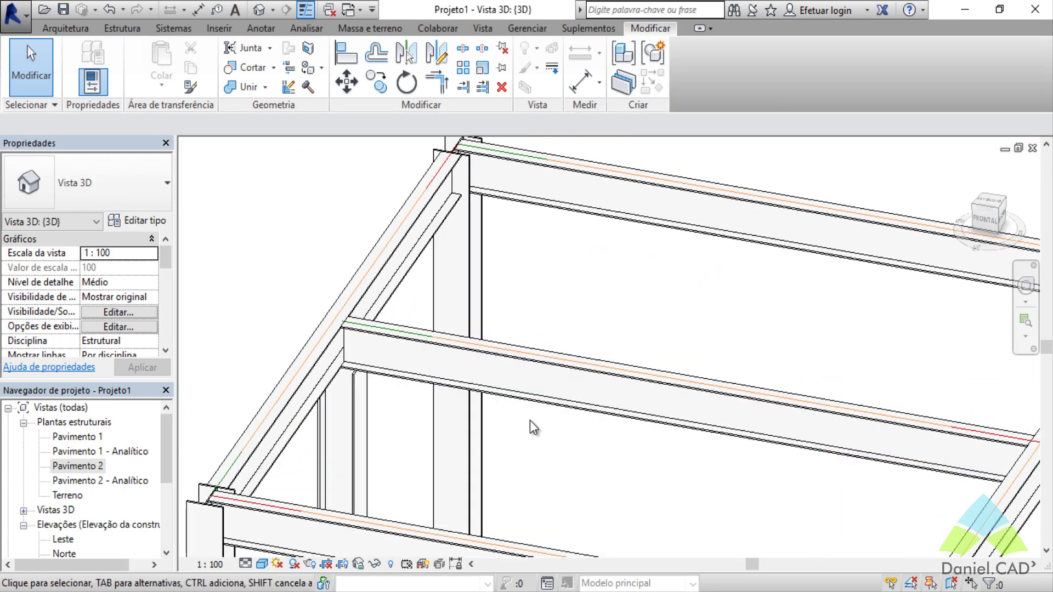
scroll(551, 422, down, 3)
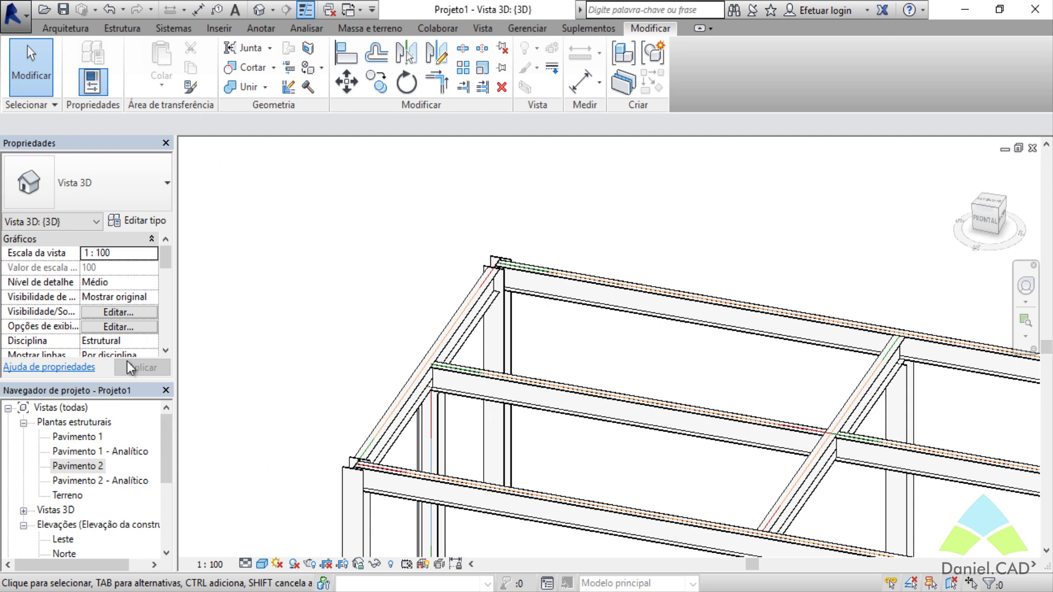
double_click(95, 466)
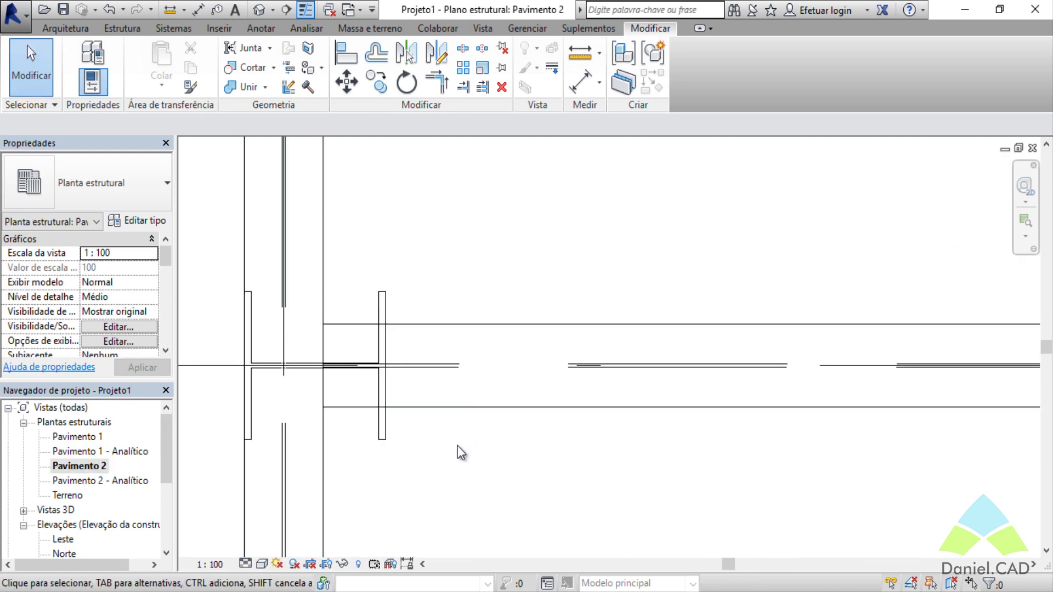
scroll(461, 446, down, 5)
scroll(461, 446, down, 1)
middle_drag(668, 453, 570, 393)
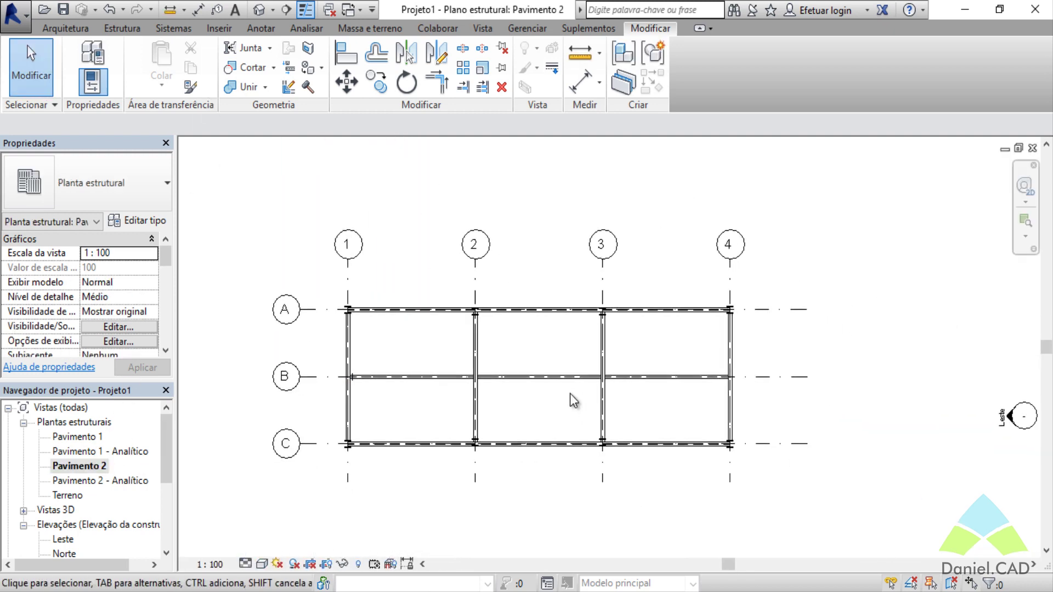
scroll(532, 414, up, 1)
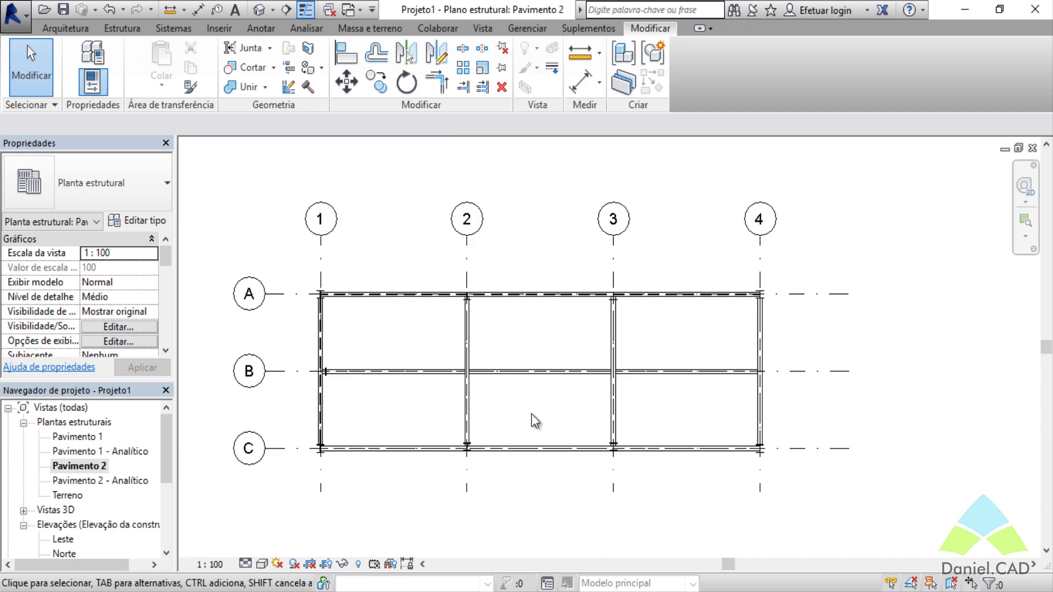
key(z)
key(f)
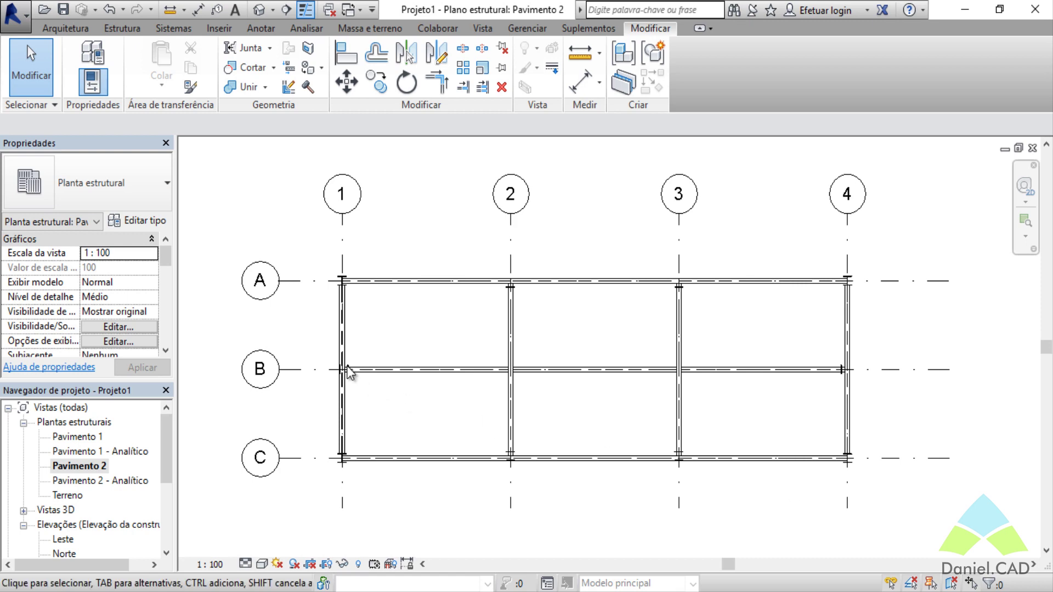
click(258, 10)
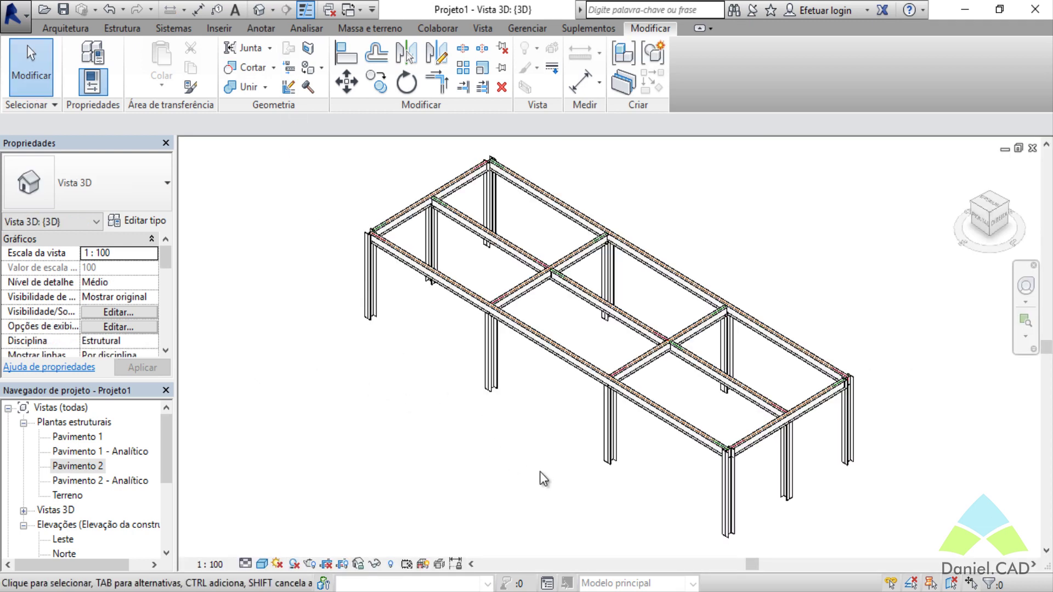
mouse_move(568, 514)
shift+middle_down()
mouse_move(384, 437)
mouse_move(282, 435)
mouse_move(648, 445)
mouse_move(616, 479)
shift+middle_up()
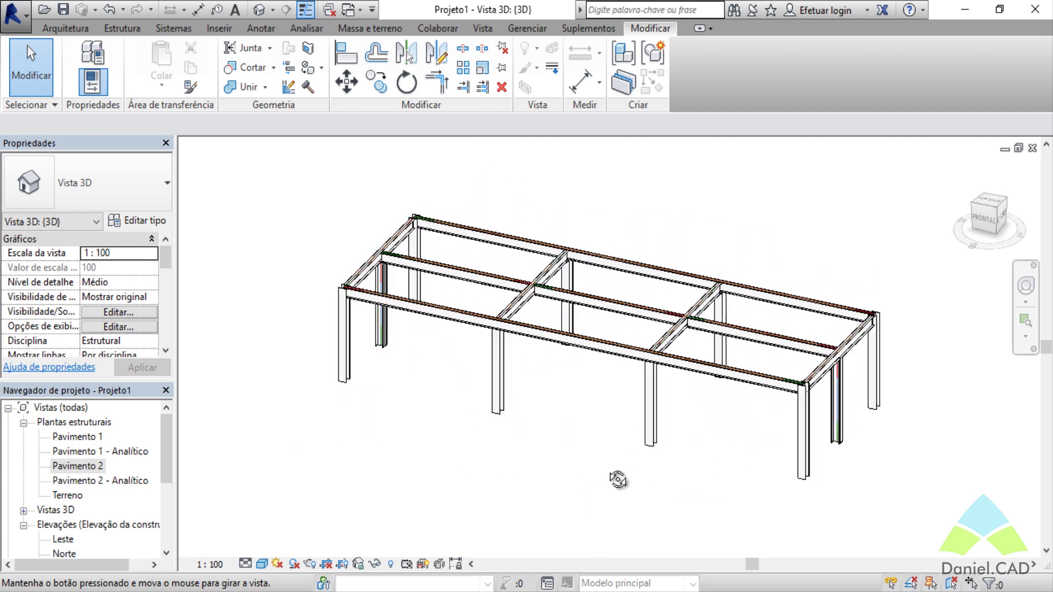
mouse_move(606, 418)
shift+middle_down()
mouse_move(531, 486)
mouse_move(546, 502)
mouse_move(532, 418)
mouse_move(555, 458)
mouse_move(544, 462)
shift+middle_up()
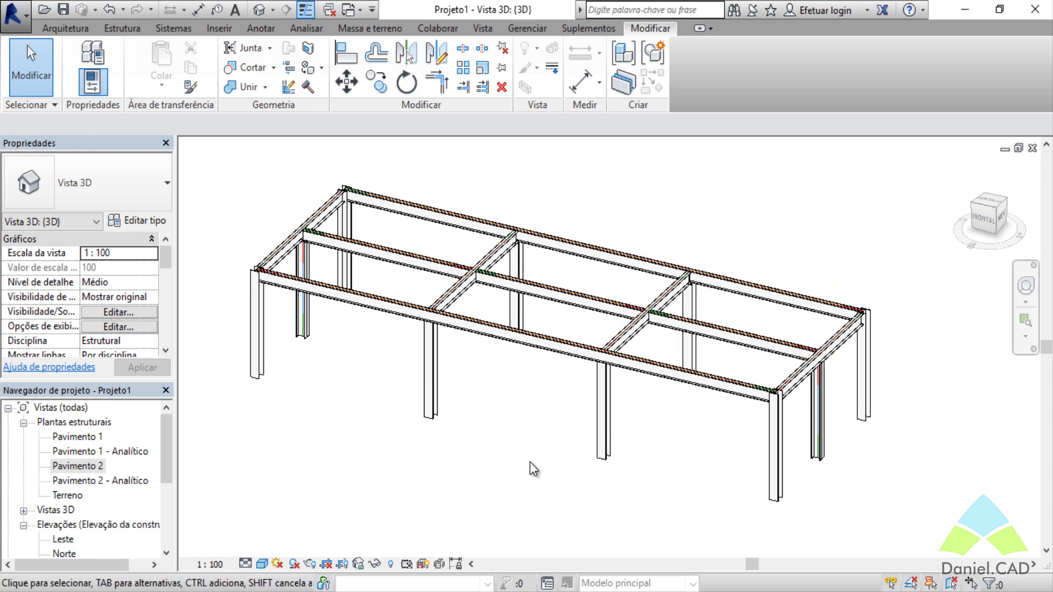